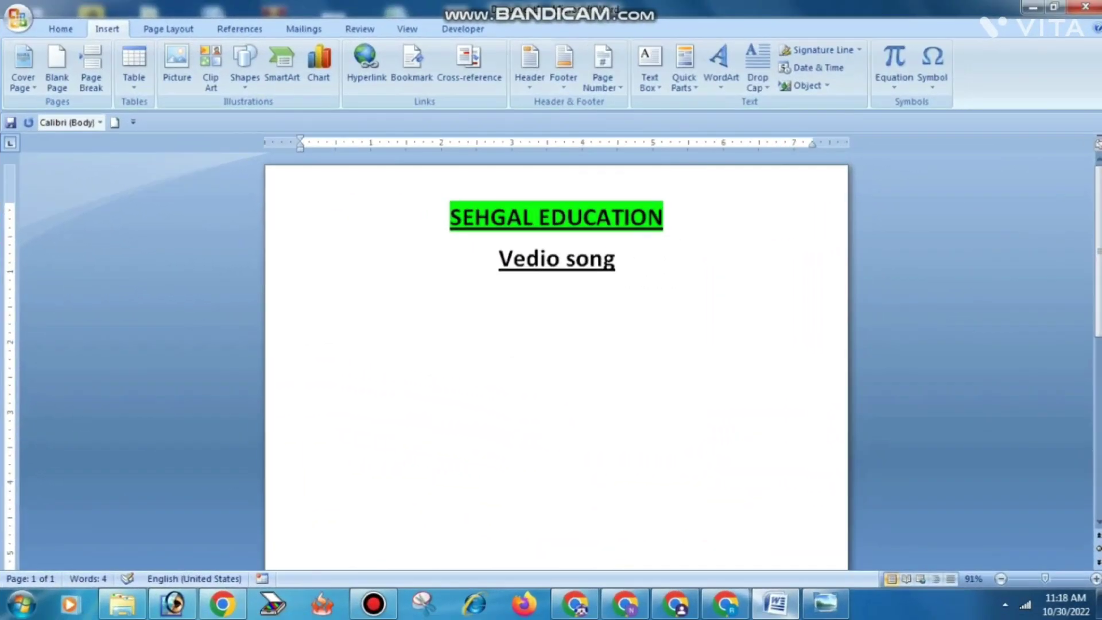
Step: Extend the heading to 'Vedio song play' and add an empty centred line beneath it
text( play)
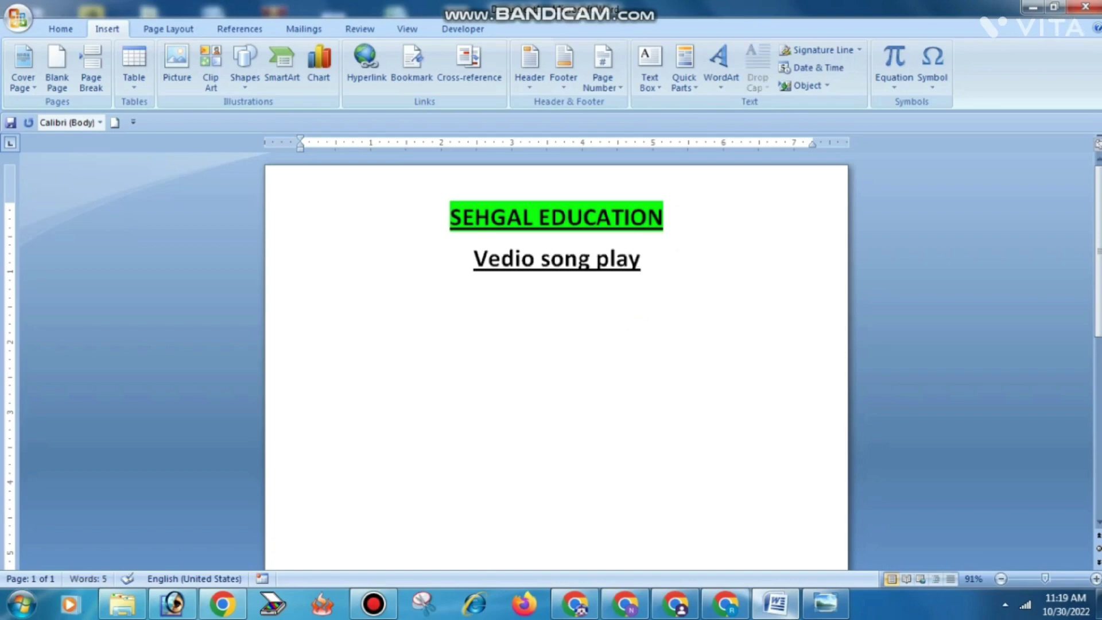
key(Return)
click(614, 331)
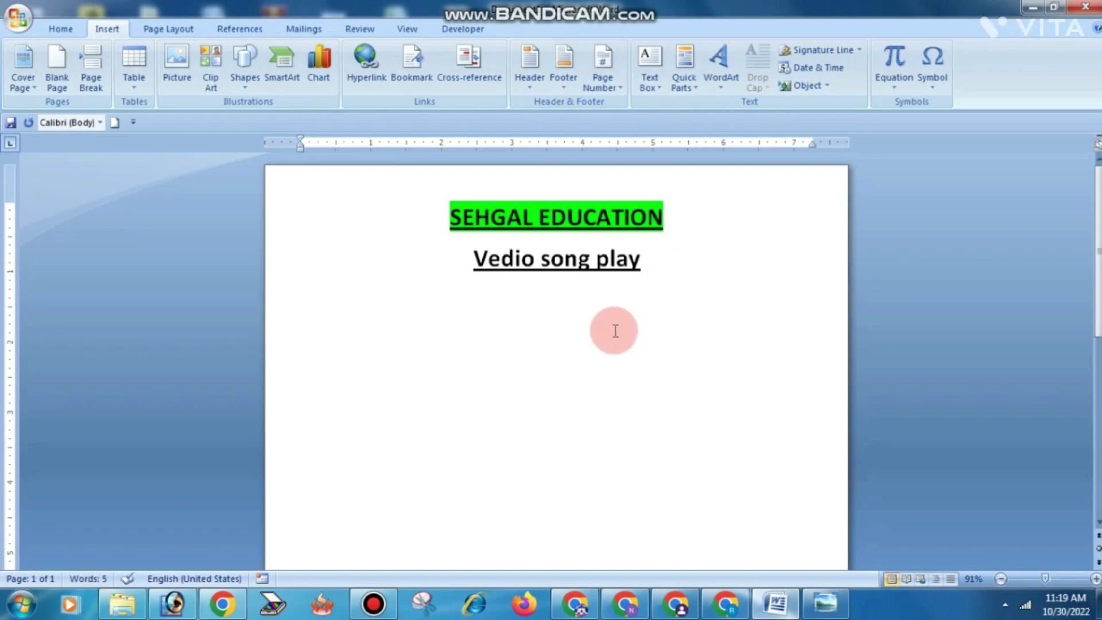
Step: Type '=' on the blank line and remove its bold and underline formatting
text(=)
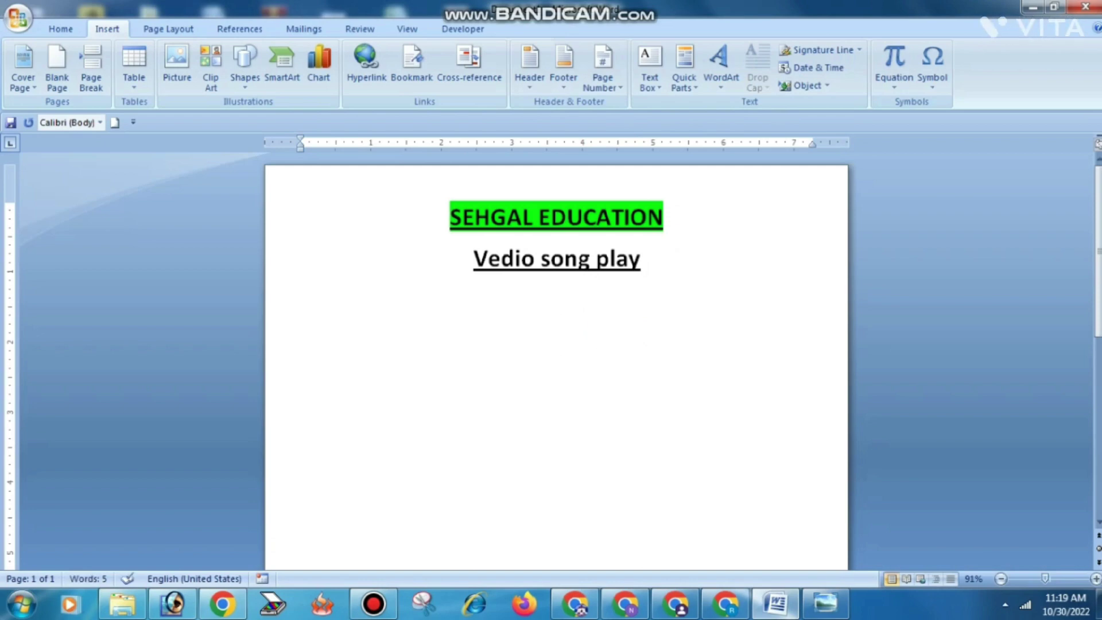
key(BackSpace)
text(=)
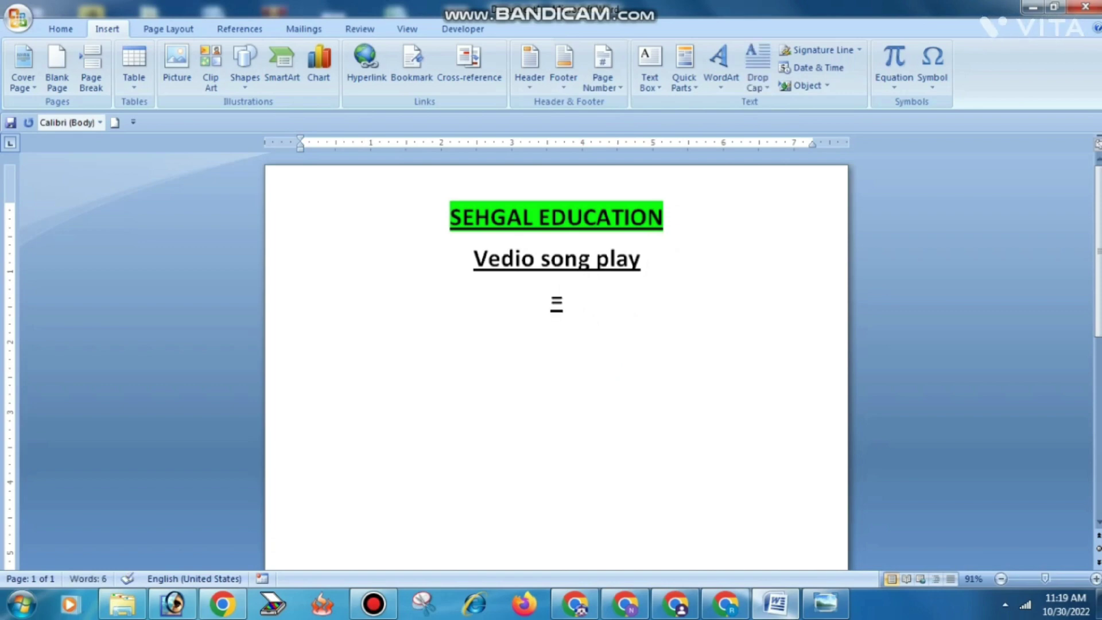
click(574, 305)
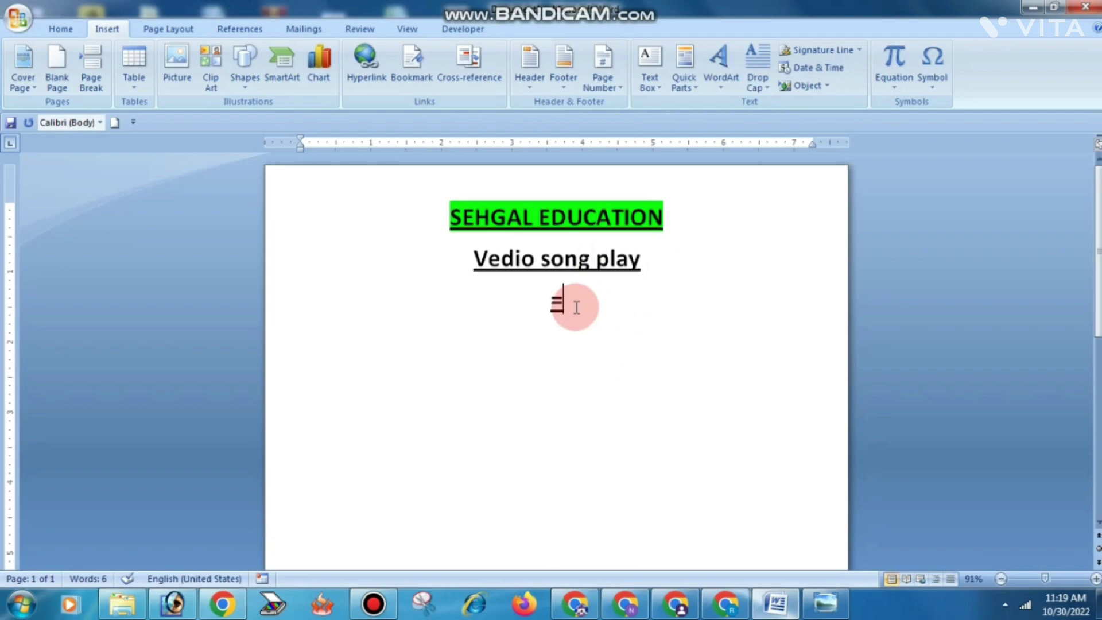
click(560, 307)
double_click(559, 304)
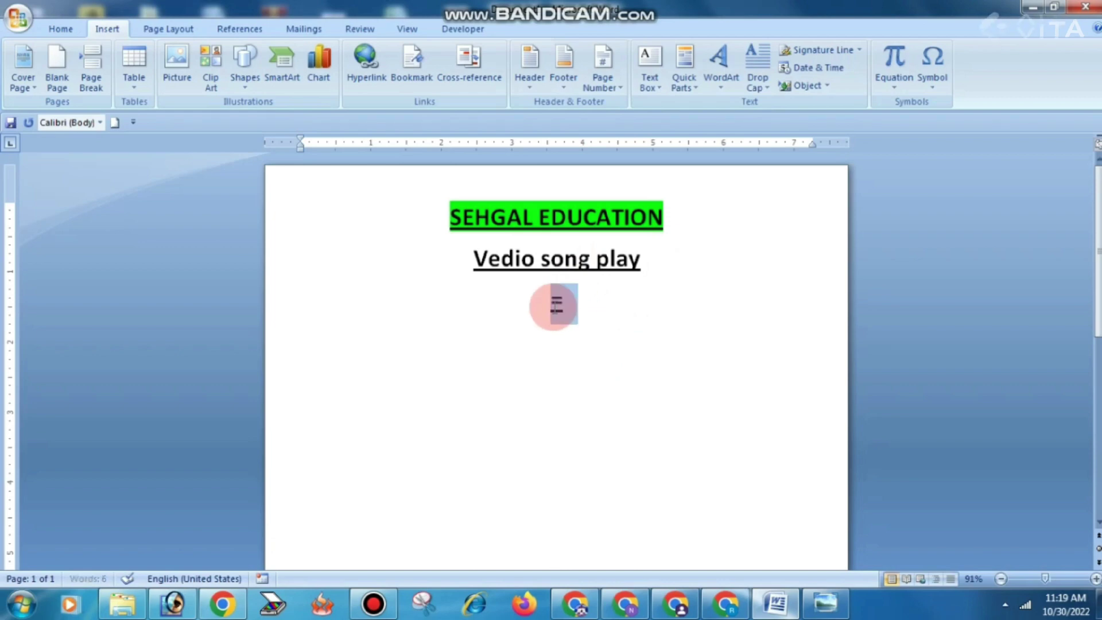
click(37, 26)
click(138, 84)
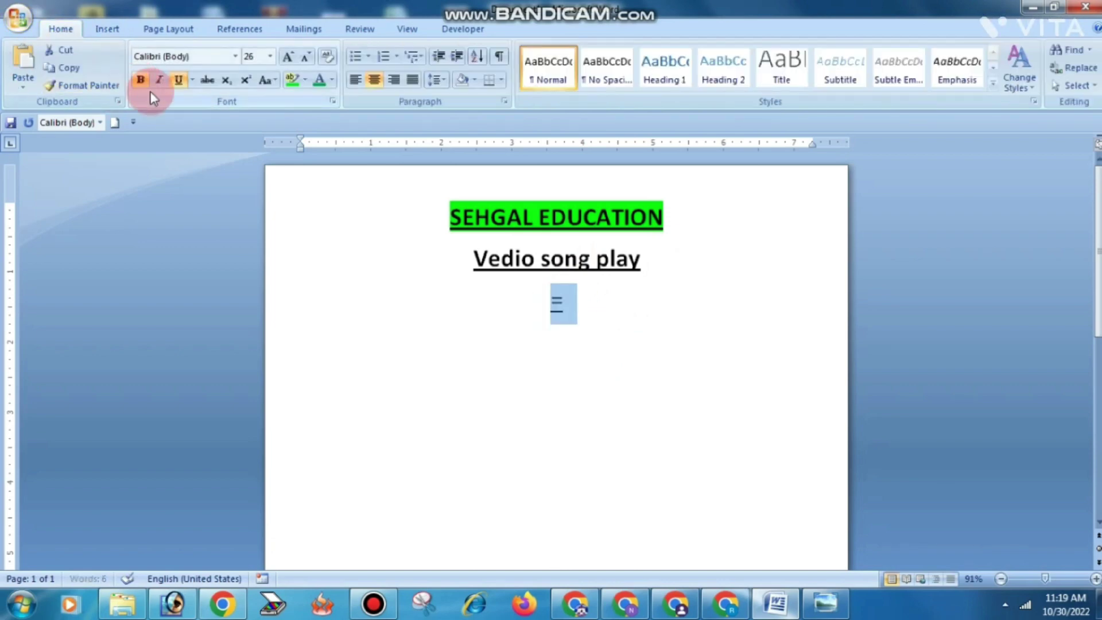
click(176, 86)
click(595, 308)
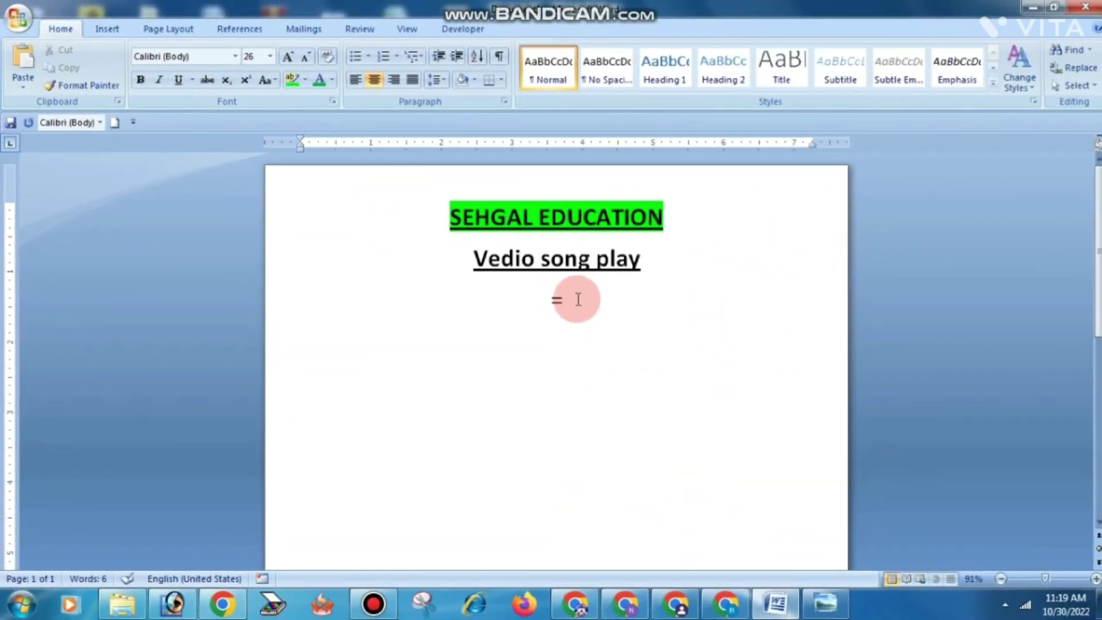
Step: Expand =rand() into sample text, then undo it and trim the entry back to '=ran'
text(ran)
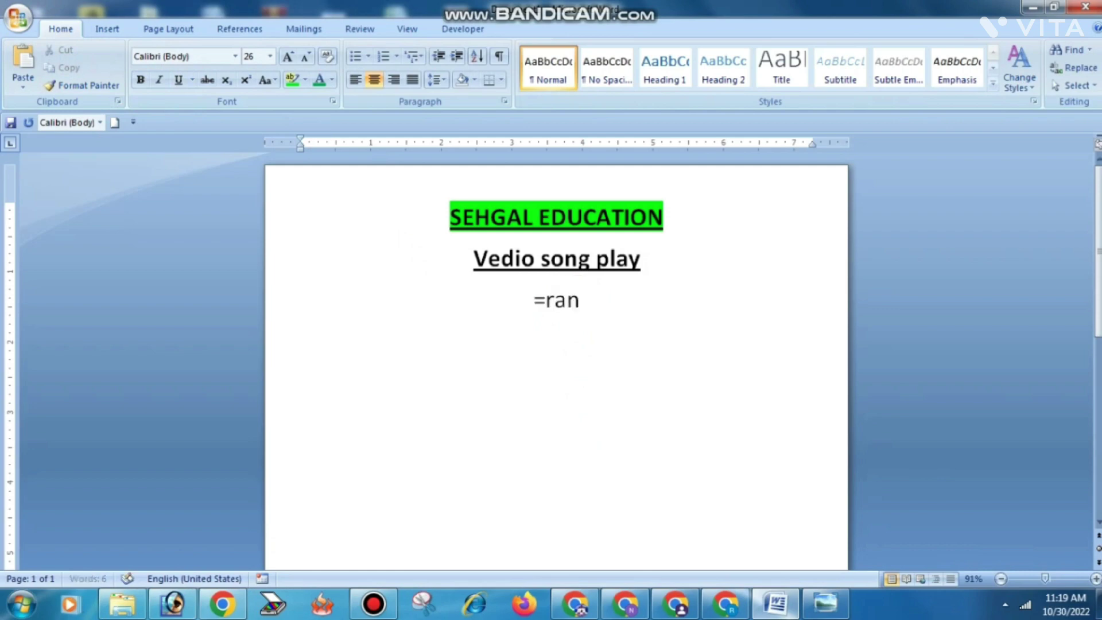
text(d)
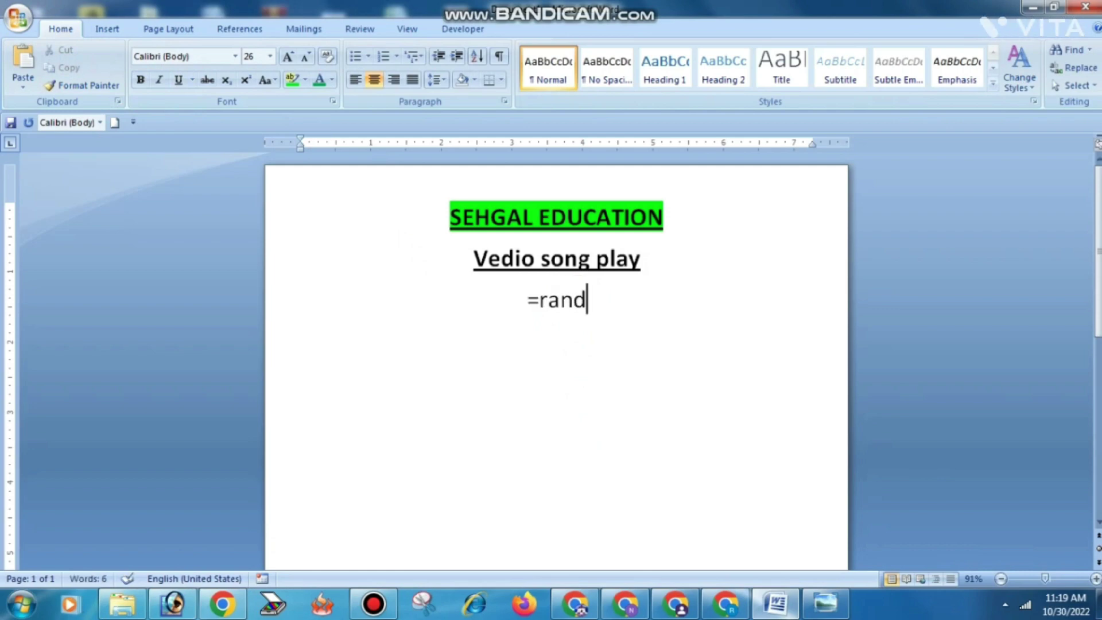
text(())
key(Return)
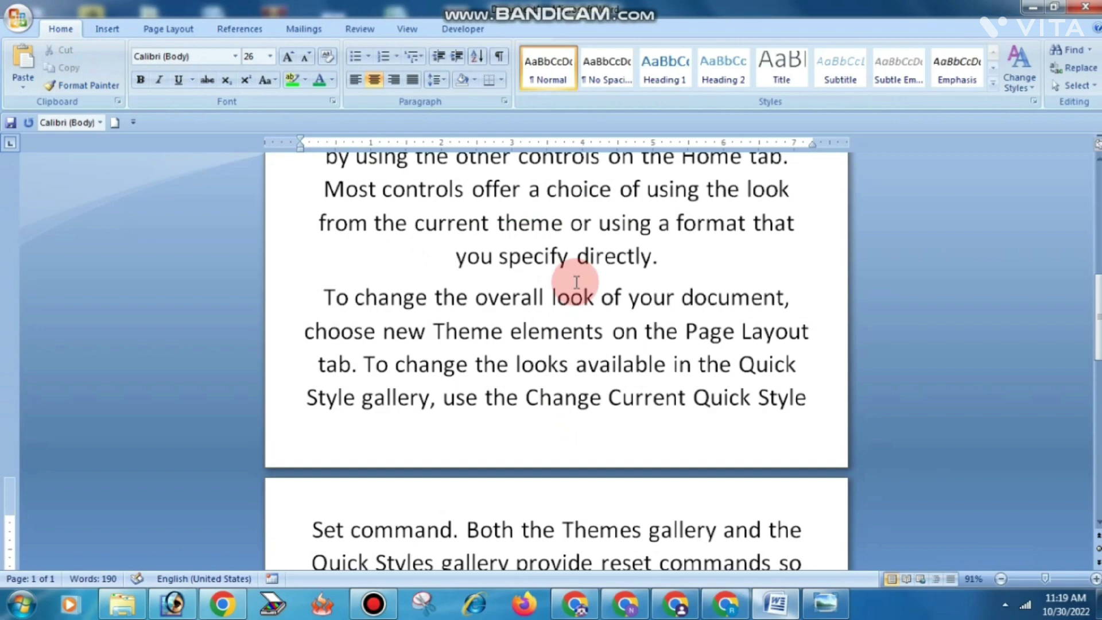
scroll(576, 282, up, 1)
scroll(561, 285, up, 1)
scroll(561, 327, up, 1)
scroll(560, 327, up, 1)
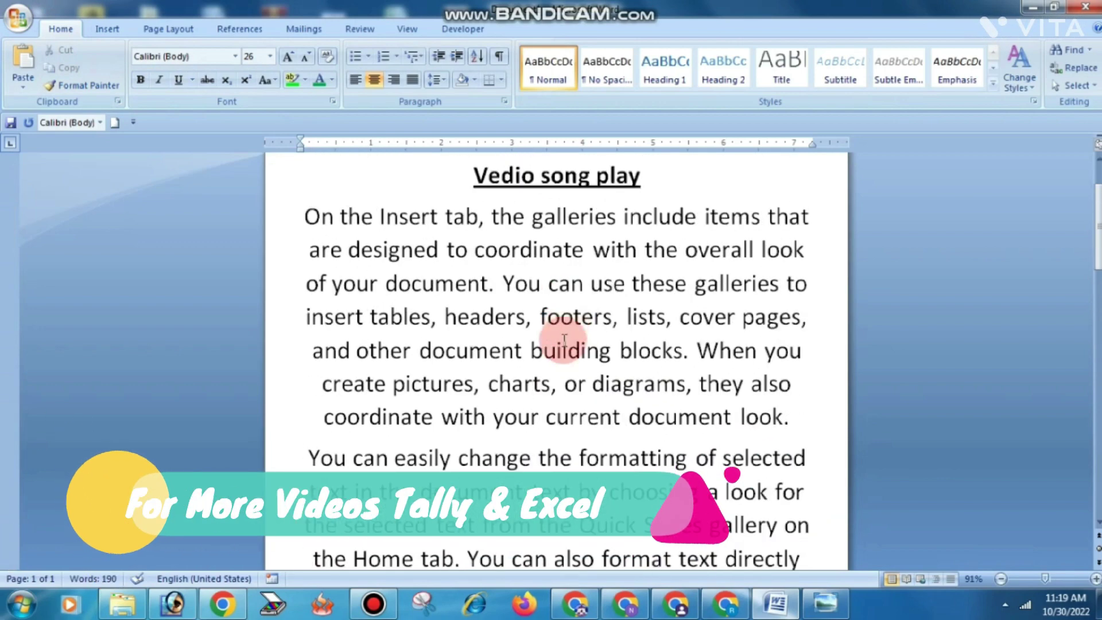
scroll(564, 339, up, 1)
scroll(564, 339, down, 1)
scroll(564, 339, down, 2)
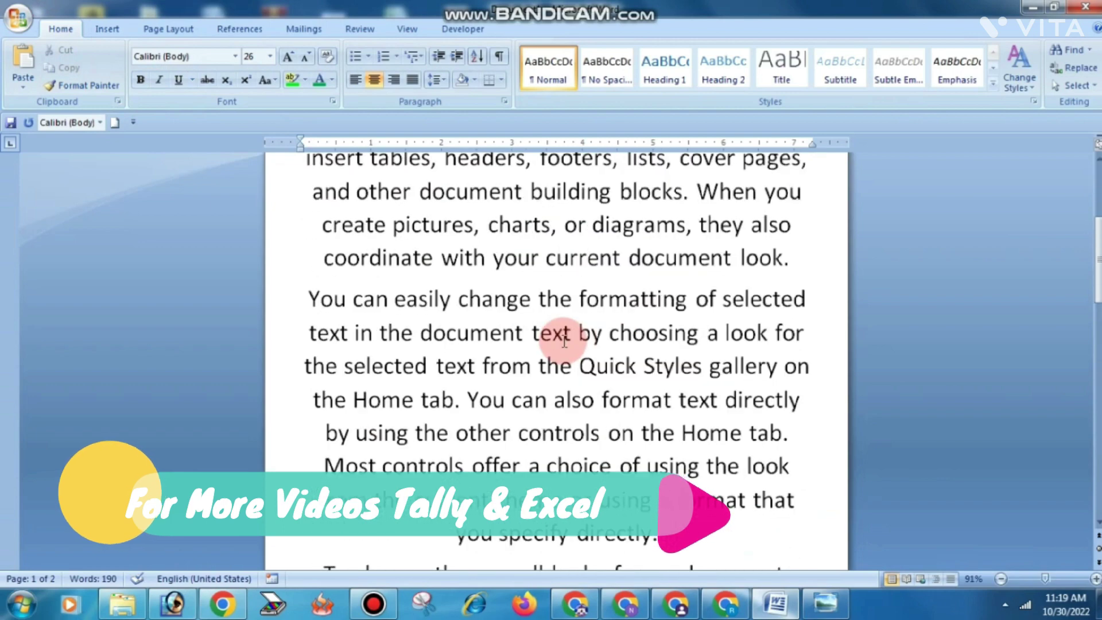
scroll(564, 339, down, 1)
scroll(564, 339, down, 1)
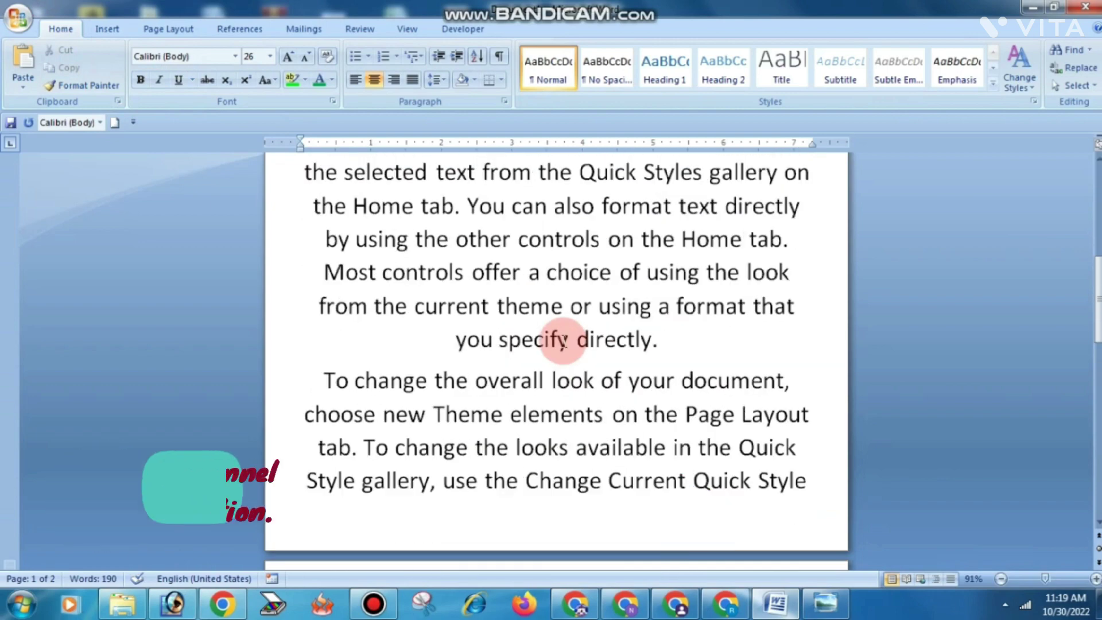
key(ctrl+z)
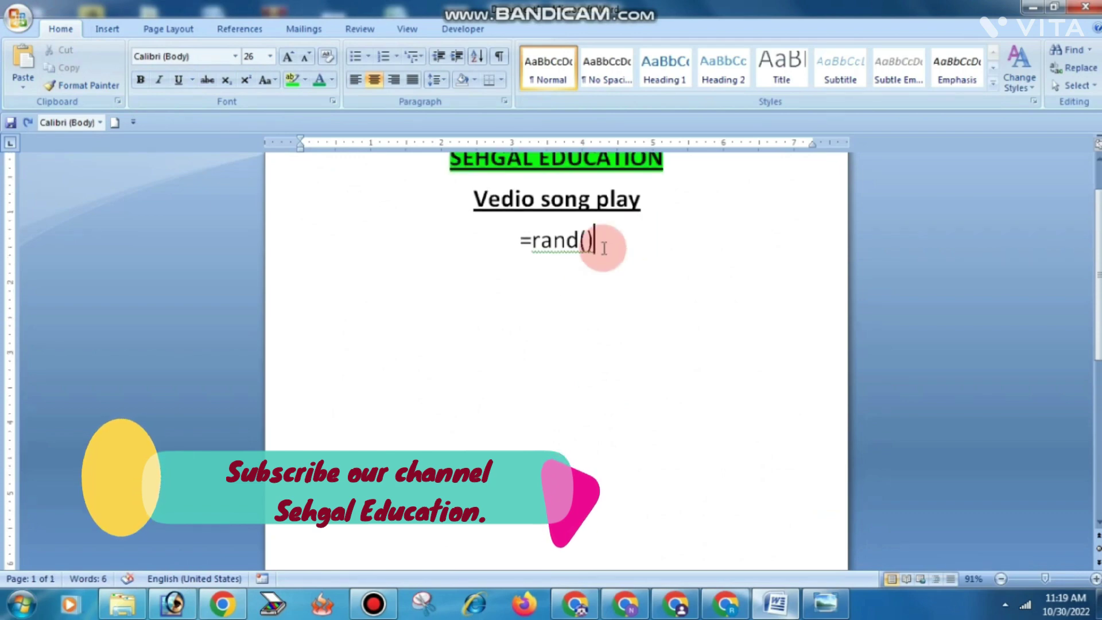
key(BackSpace)
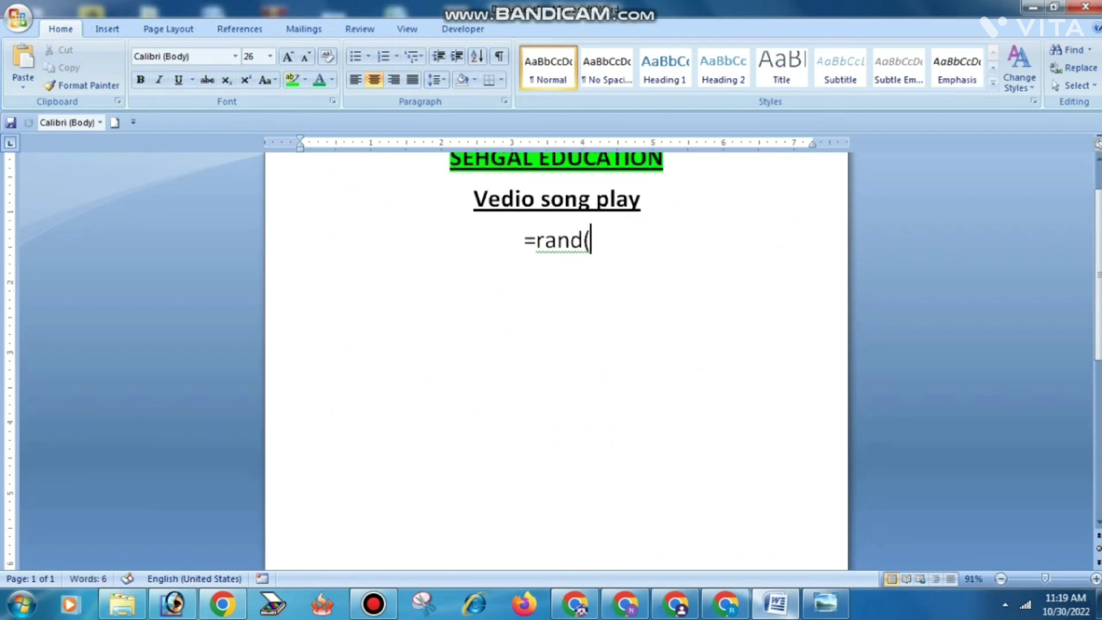
key(BackSpace)
key(BackSpace)
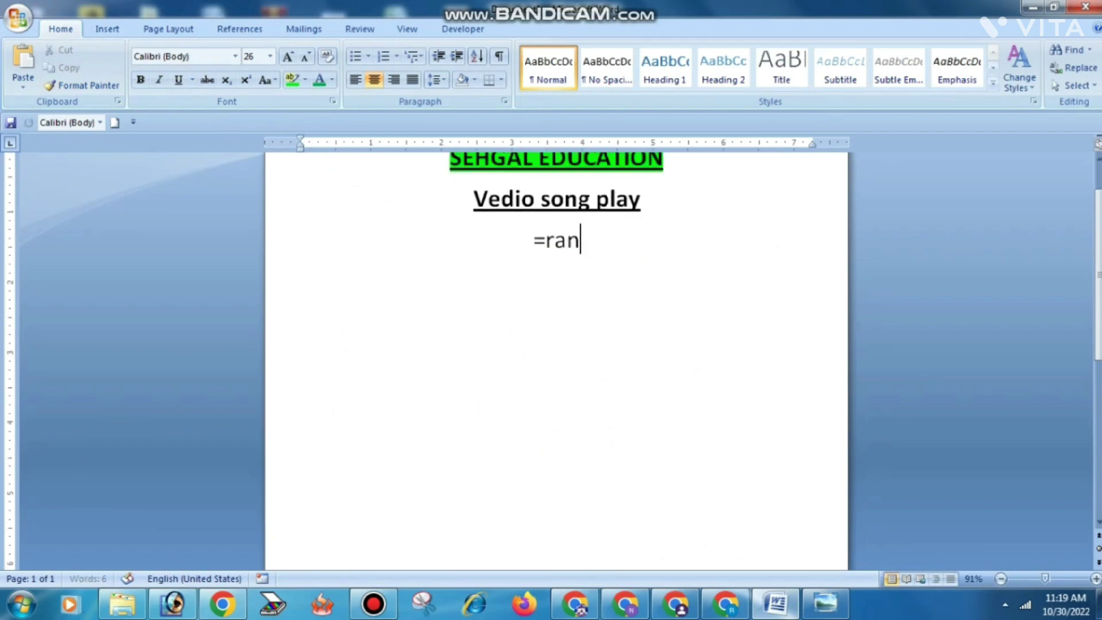
key(BackSpace)
key(BackSpace)
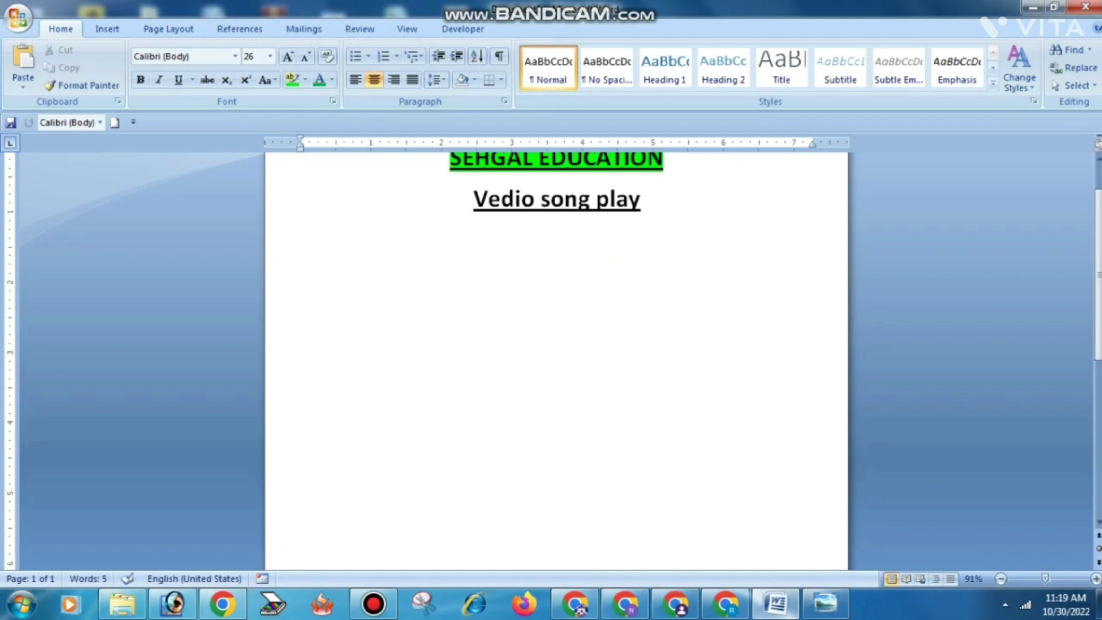
Step: Left-align the line and expand =rand(2) into two sample paragraphs
click(355, 79)
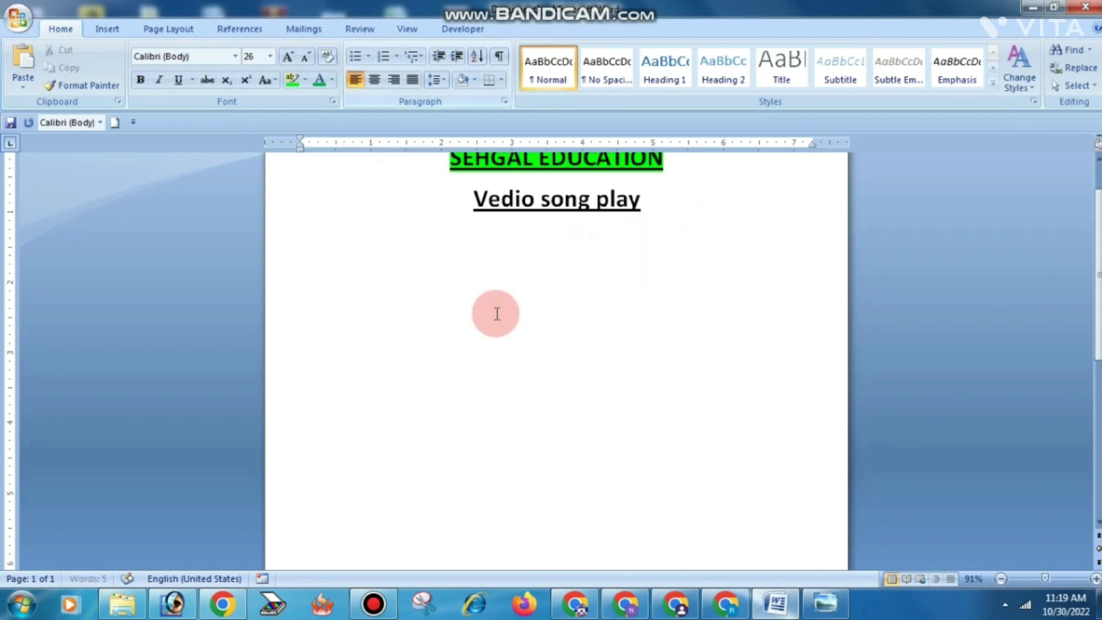
click(497, 313)
text(=ra)
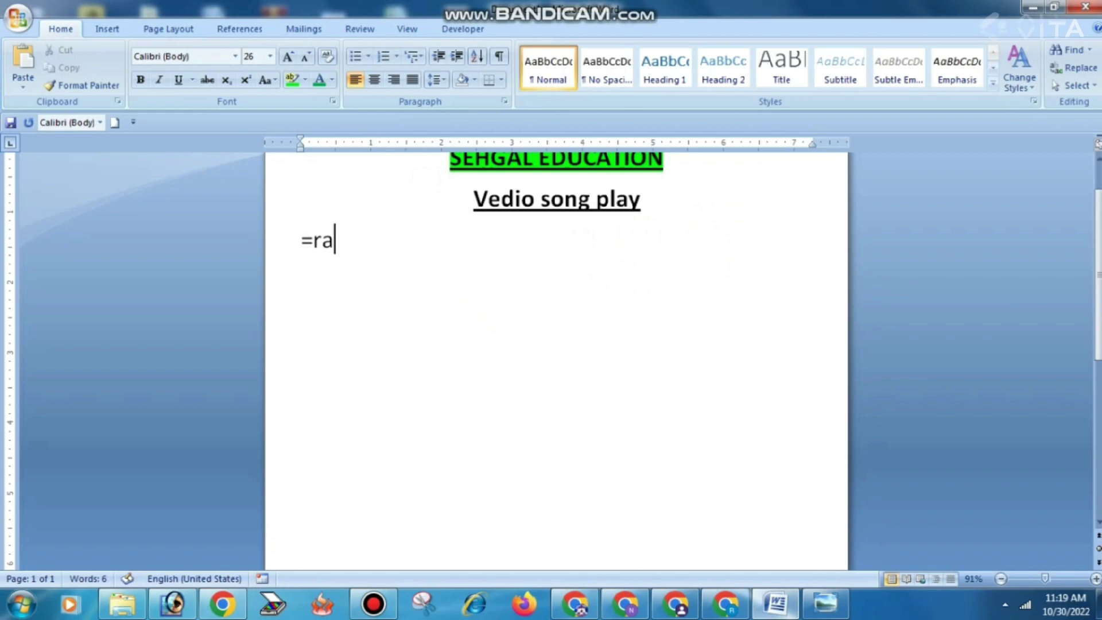
text(nd(2)
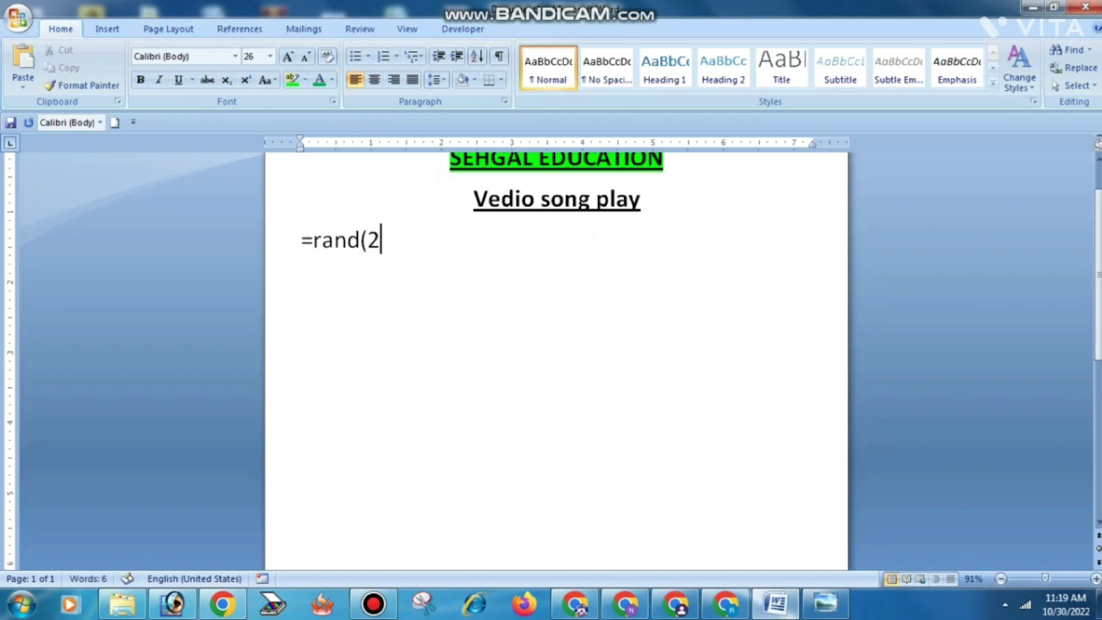
text())
key(Return)
scroll(714, 263, up, 2)
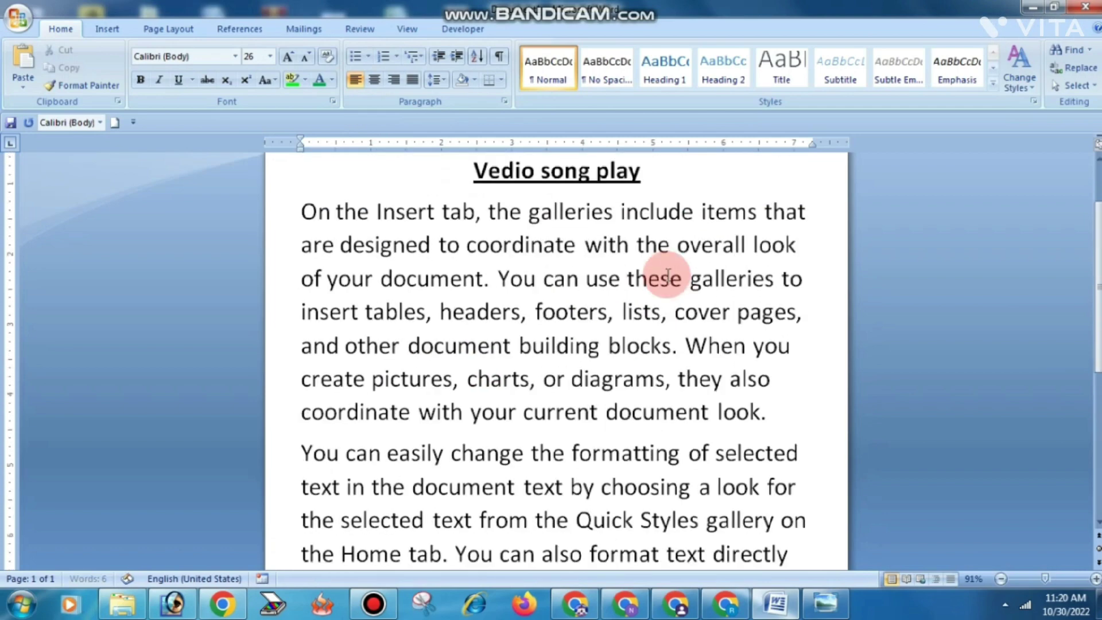
scroll(660, 381, down, 1)
scroll(522, 392, down, 1)
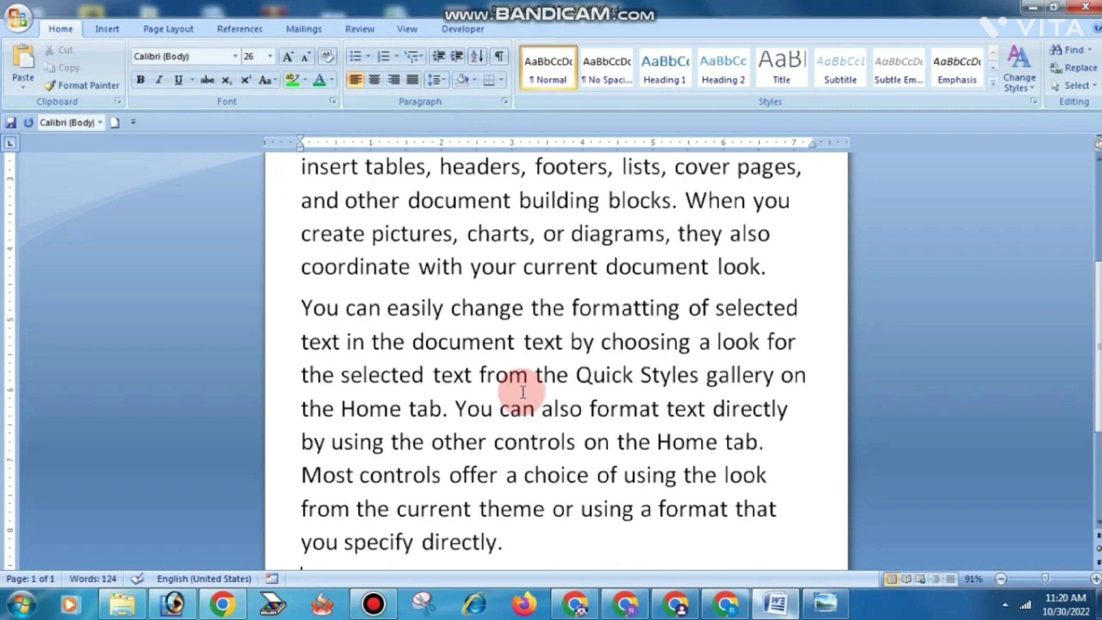
scroll(523, 392, down, 1)
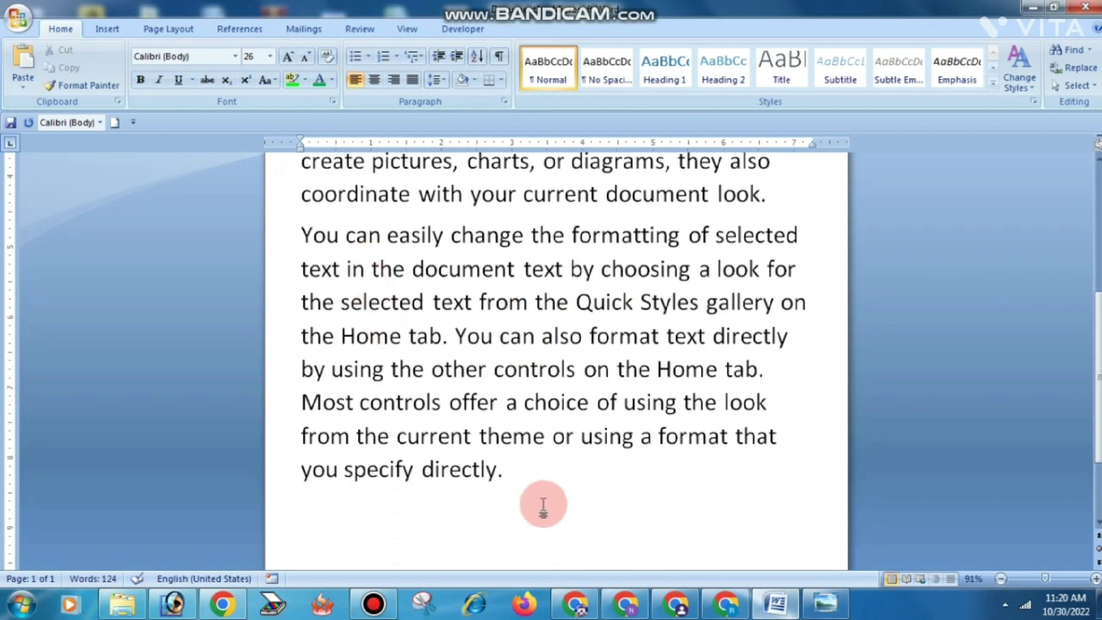
scroll(576, 439, up, 1)
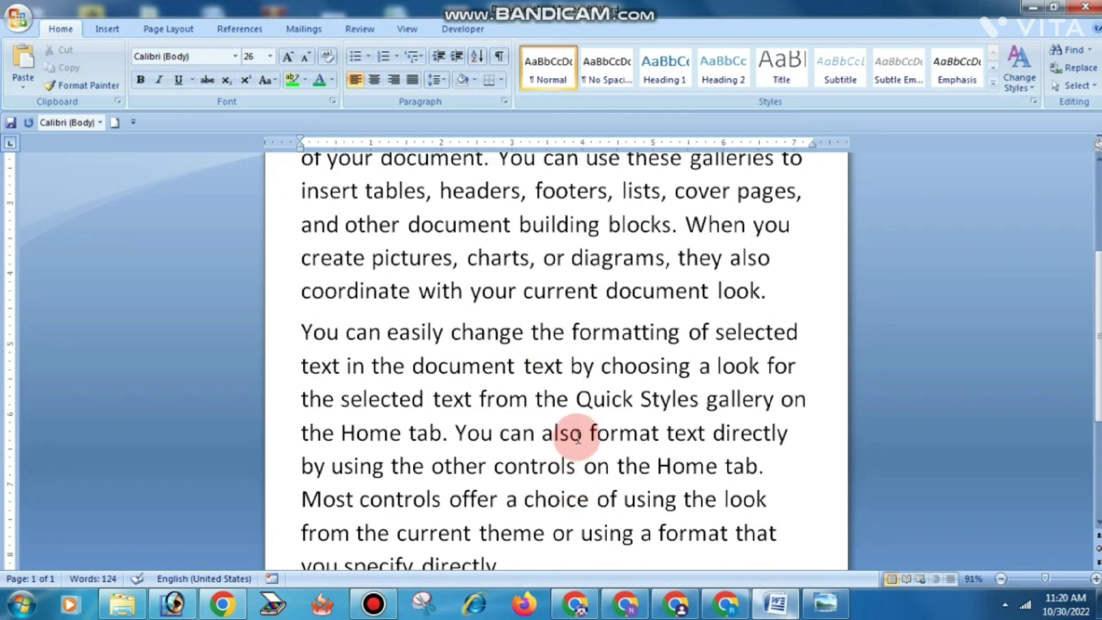
Step: Undo that and regenerate the sample text as three paragraphs with =rand(3)
key(ctrl+z)
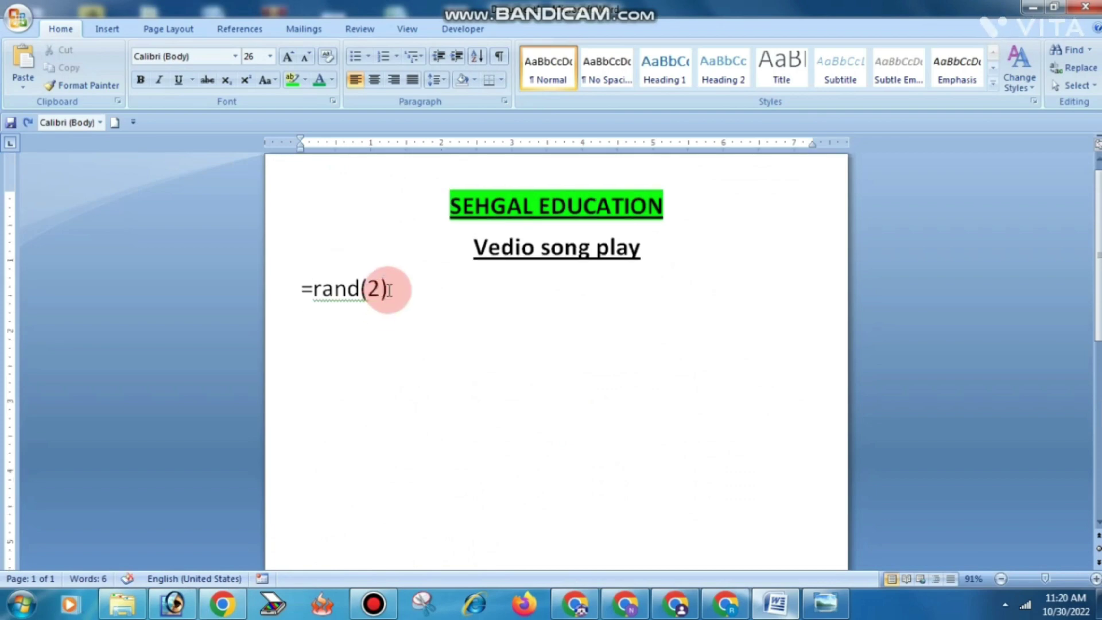
key(BackSpace)
key(BackSpace)
text(3)
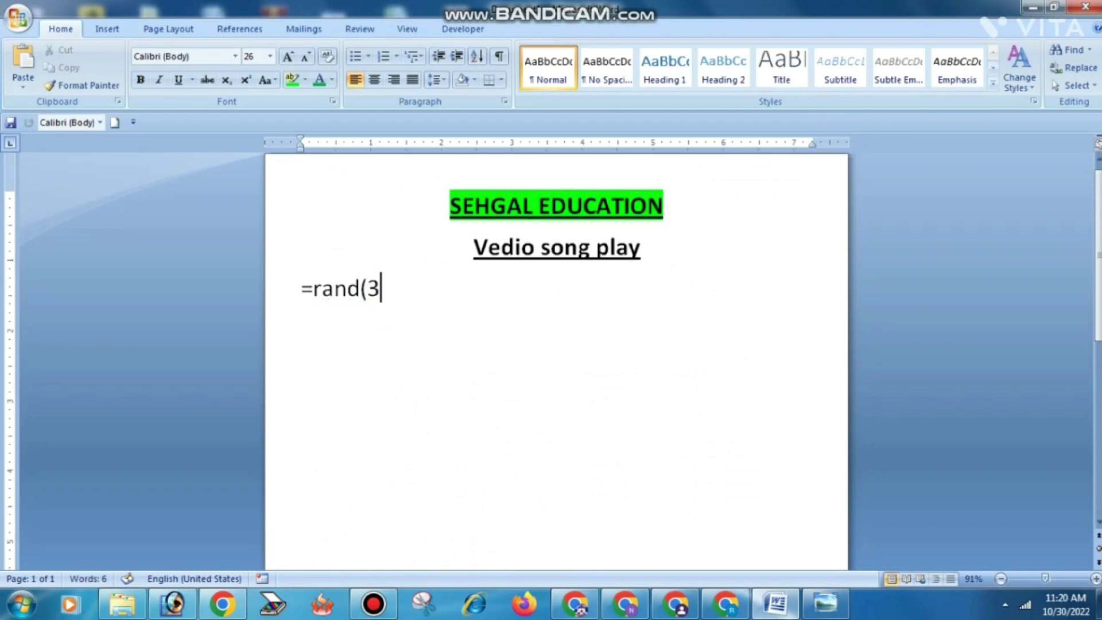
key(Return)
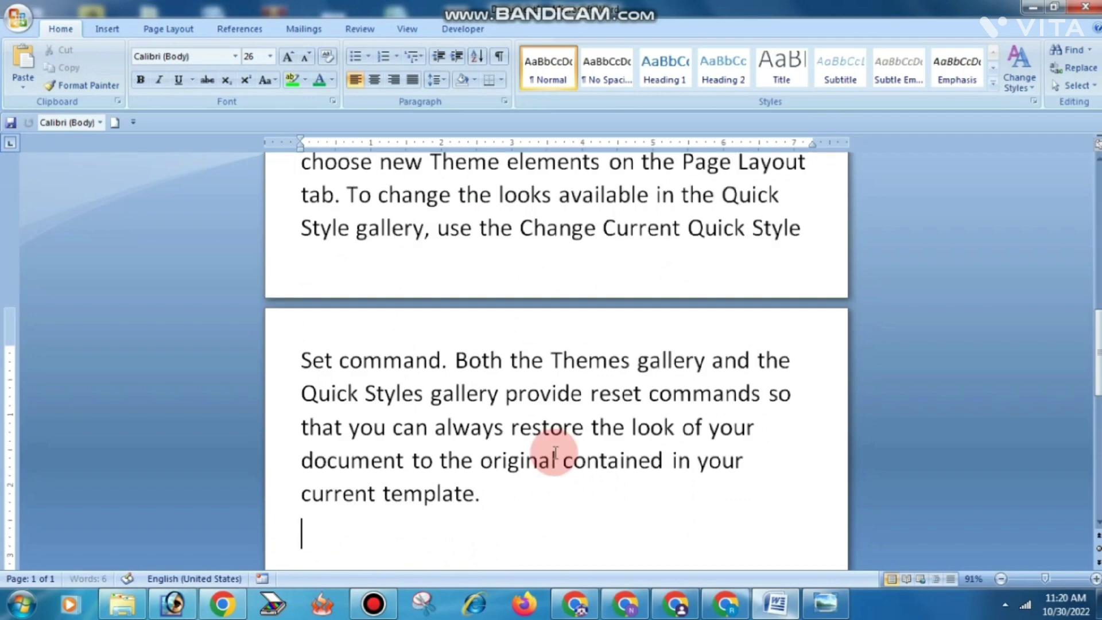
scroll(554, 452, up, 1)
scroll(553, 450, up, 2)
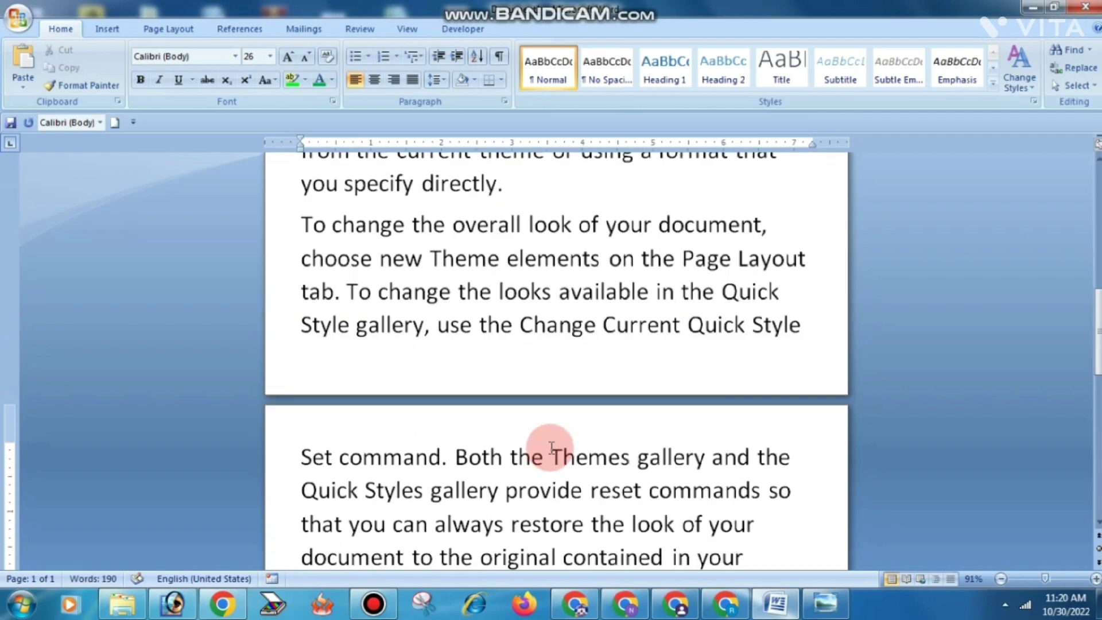
scroll(551, 448, up, 3)
scroll(550, 447, up, 1)
scroll(550, 447, up, 1)
scroll(551, 448, up, 1)
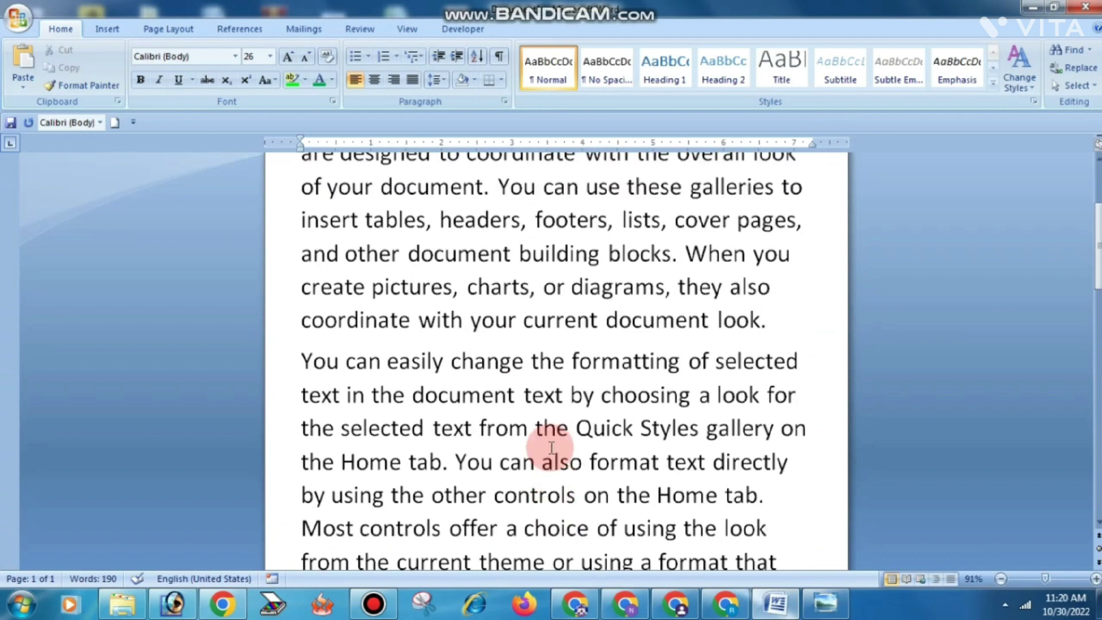
scroll(551, 447, up, 1)
scroll(551, 448, up, 1)
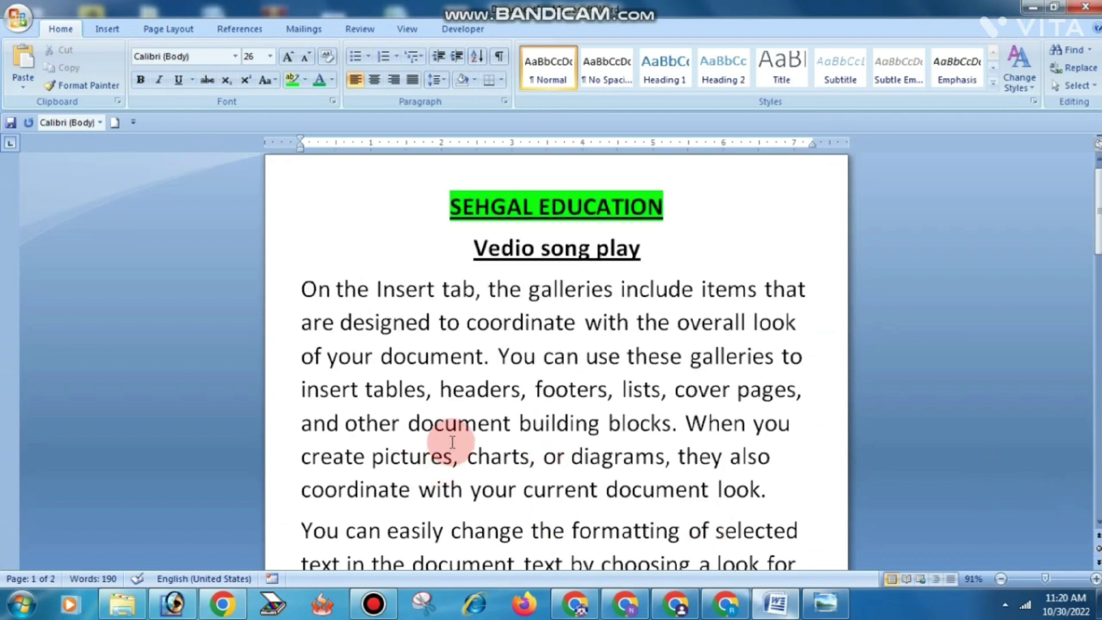
scroll(452, 441, down, 1)
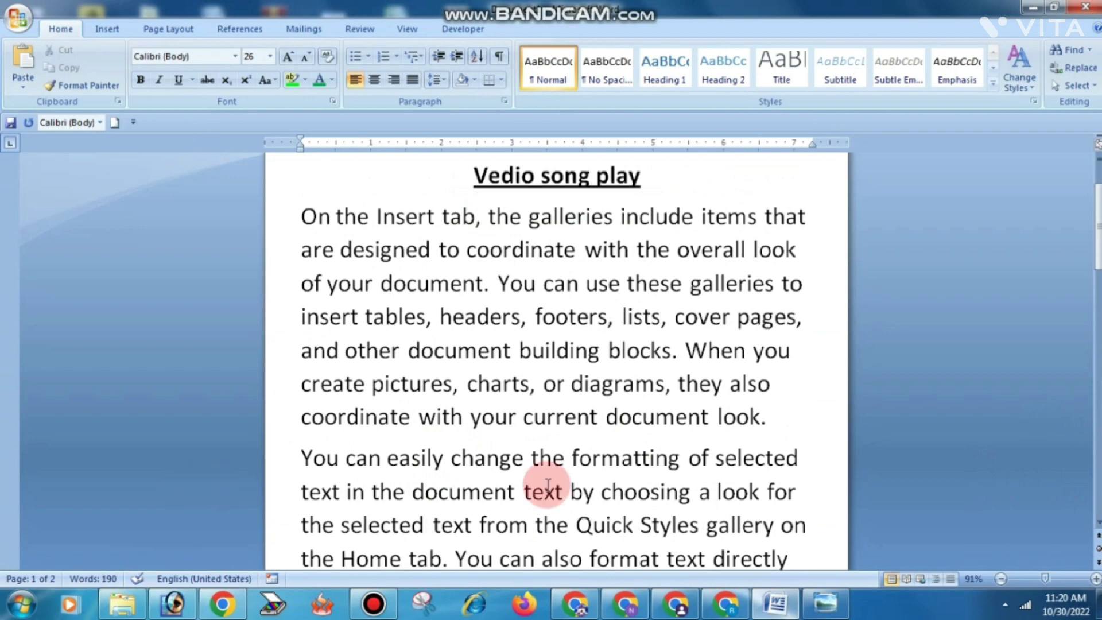
Step: Hyperlink the word 'document' in the first paragraph to a Word file in My Documents
click(613, 425)
drag(606, 422, 703, 423)
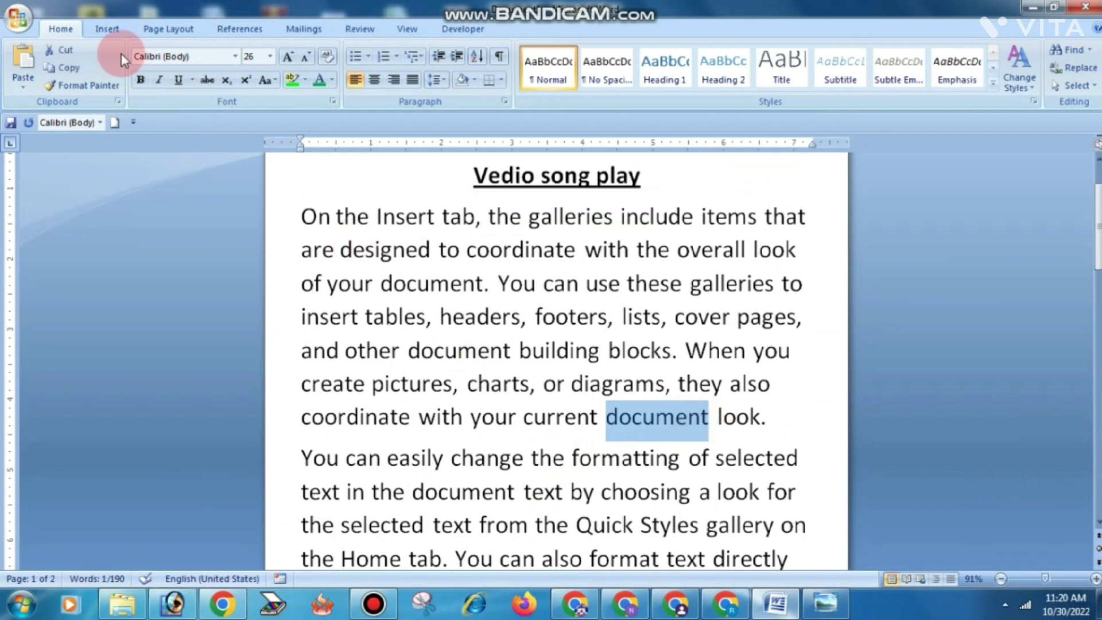
click(107, 30)
click(368, 76)
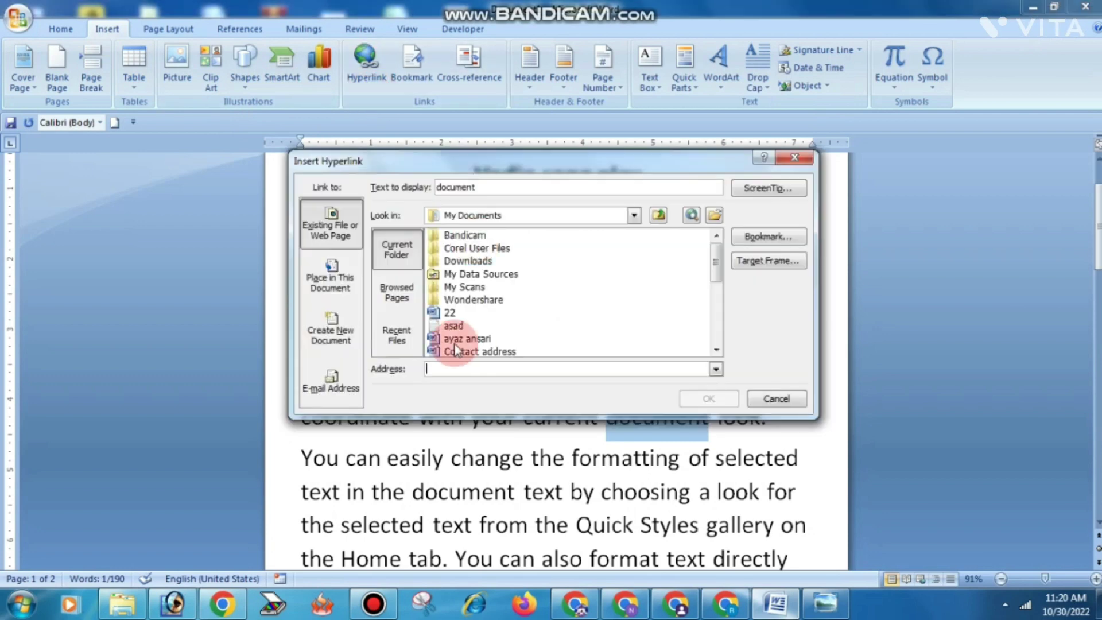
click(456, 340)
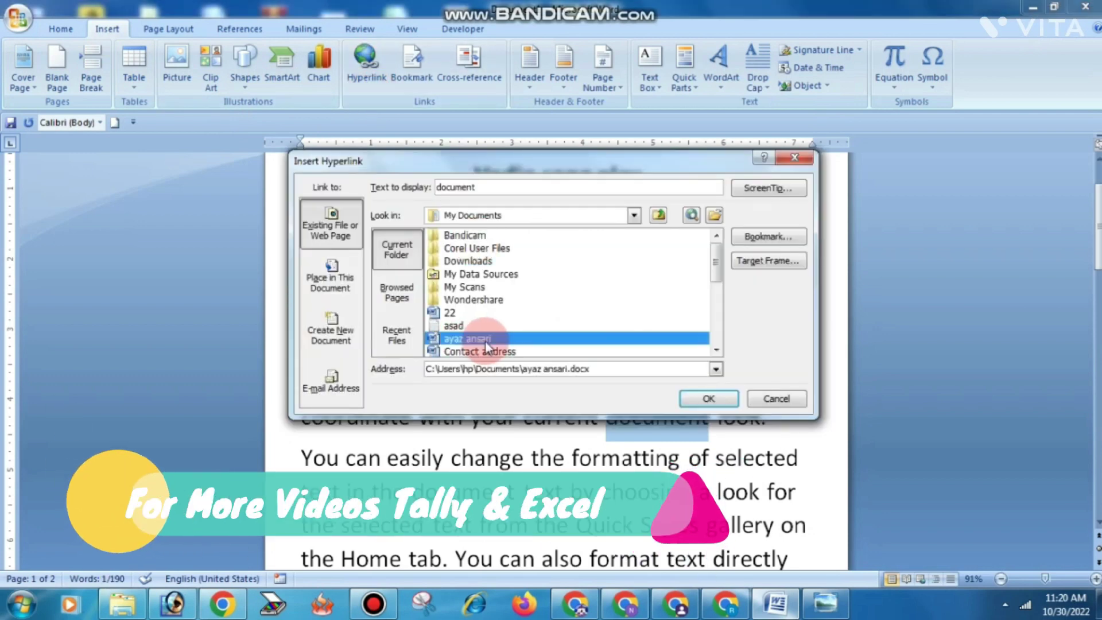
click(711, 399)
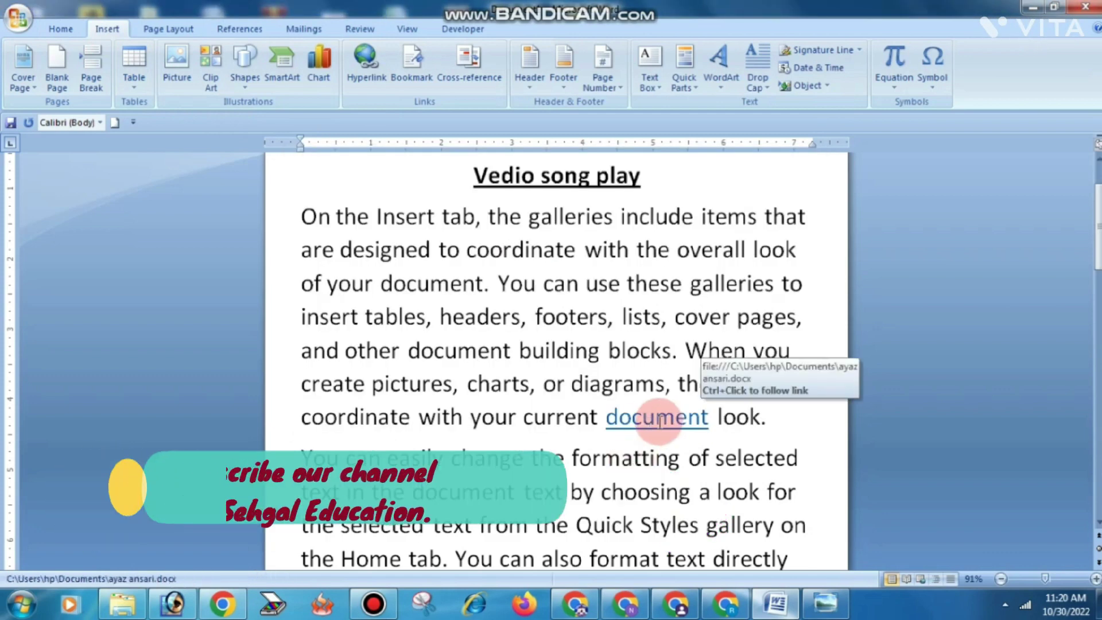
Step: Test the 'document' link by opening the linked file, then close it and return
ctrl+click(660, 420)
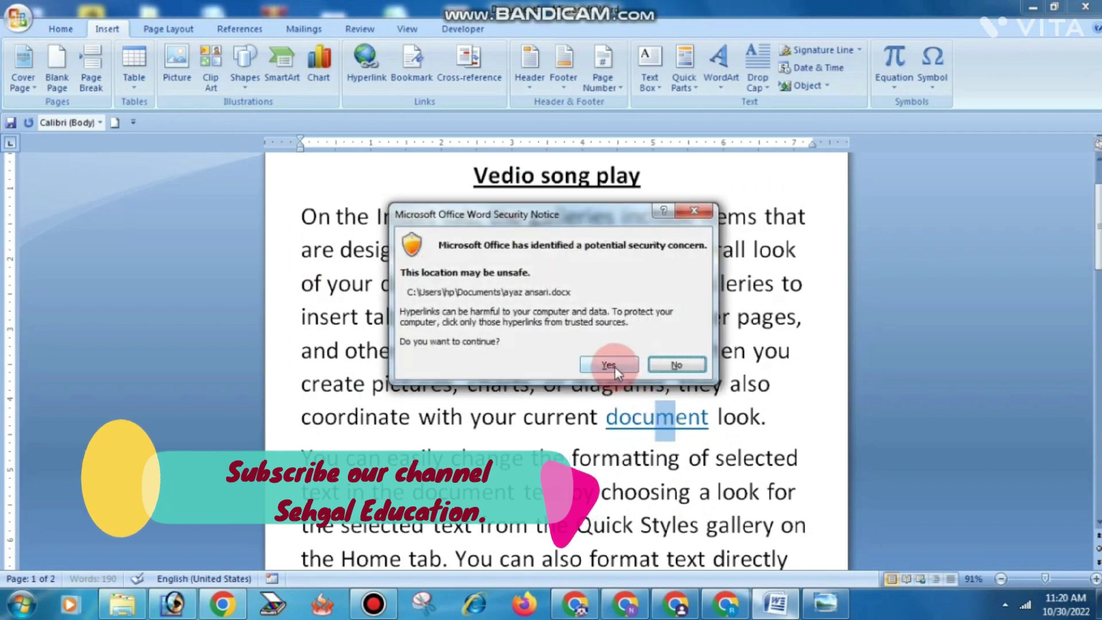
click(612, 365)
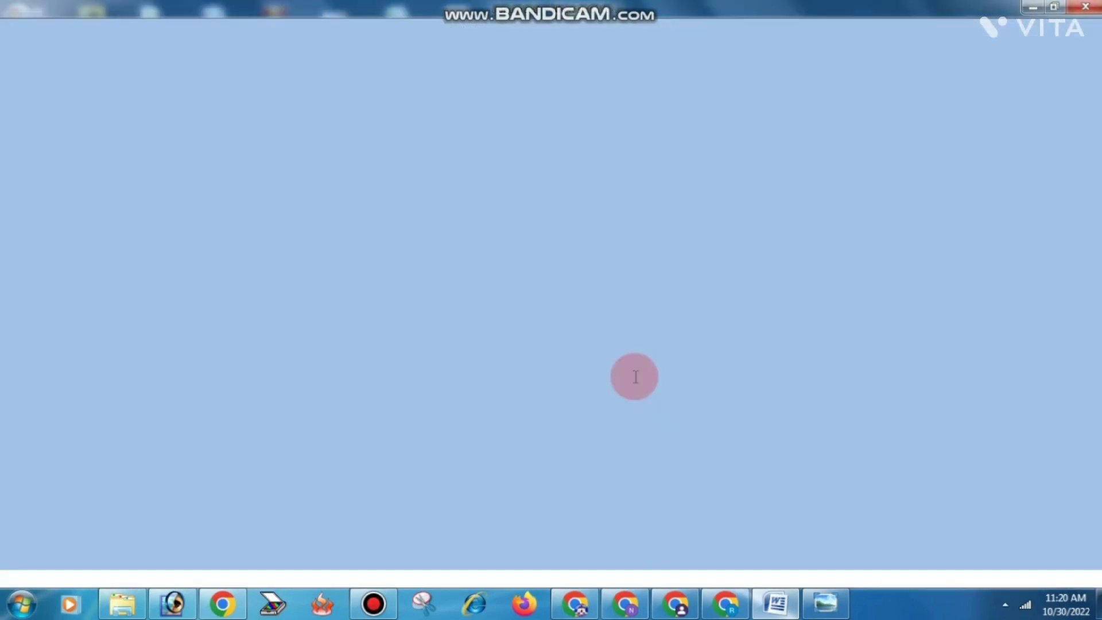
scroll(662, 342, down, 5)
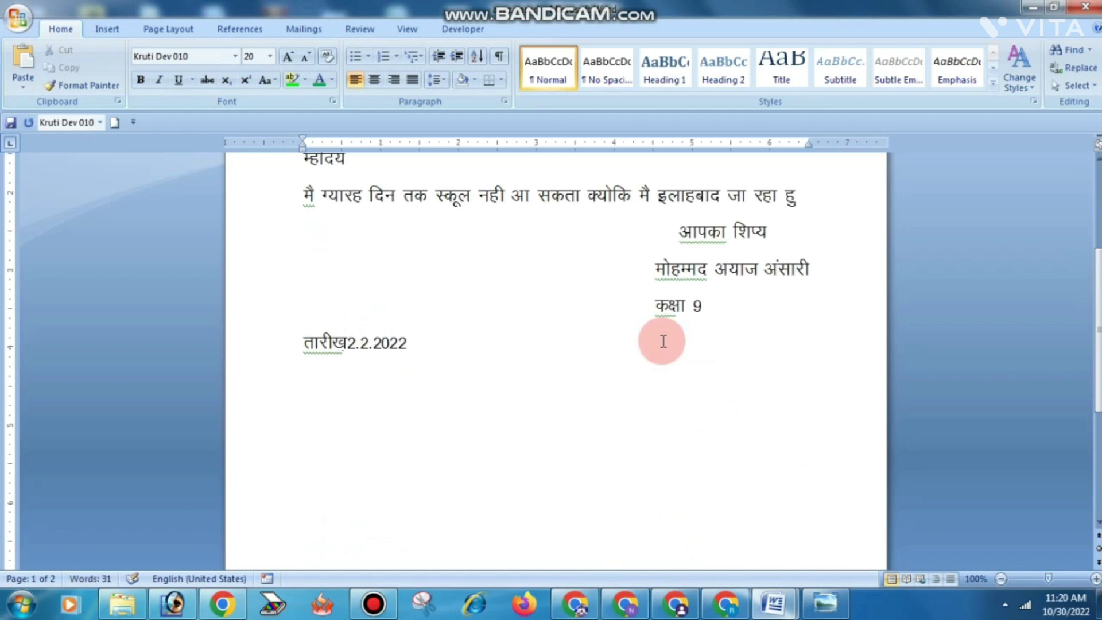
scroll(663, 341, up, 2)
click(1084, 6)
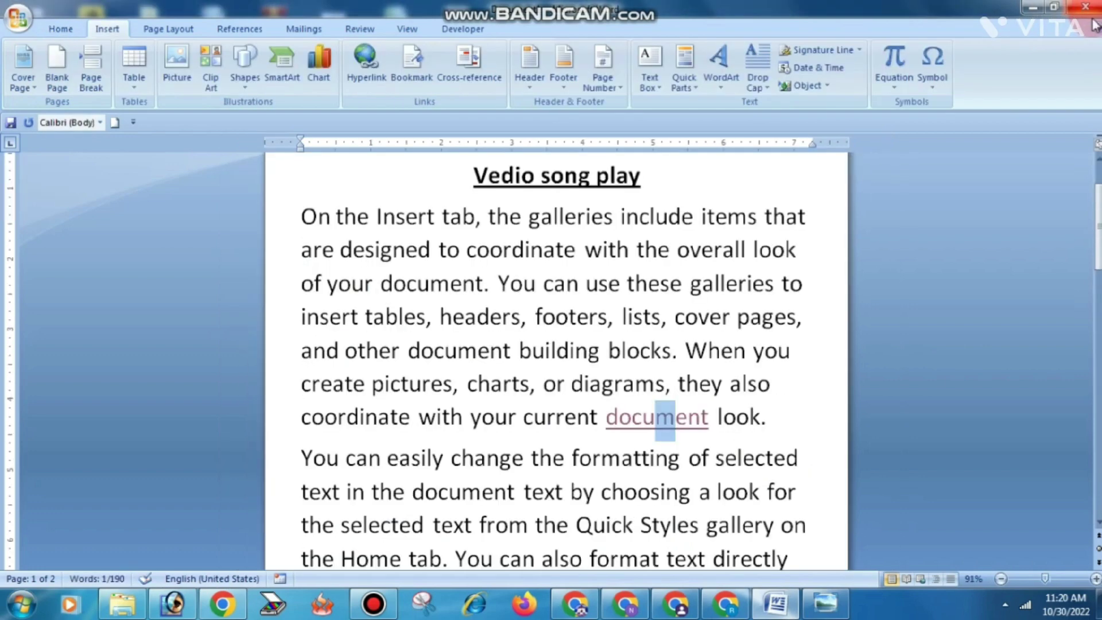
click(614, 467)
scroll(614, 466, down, 1)
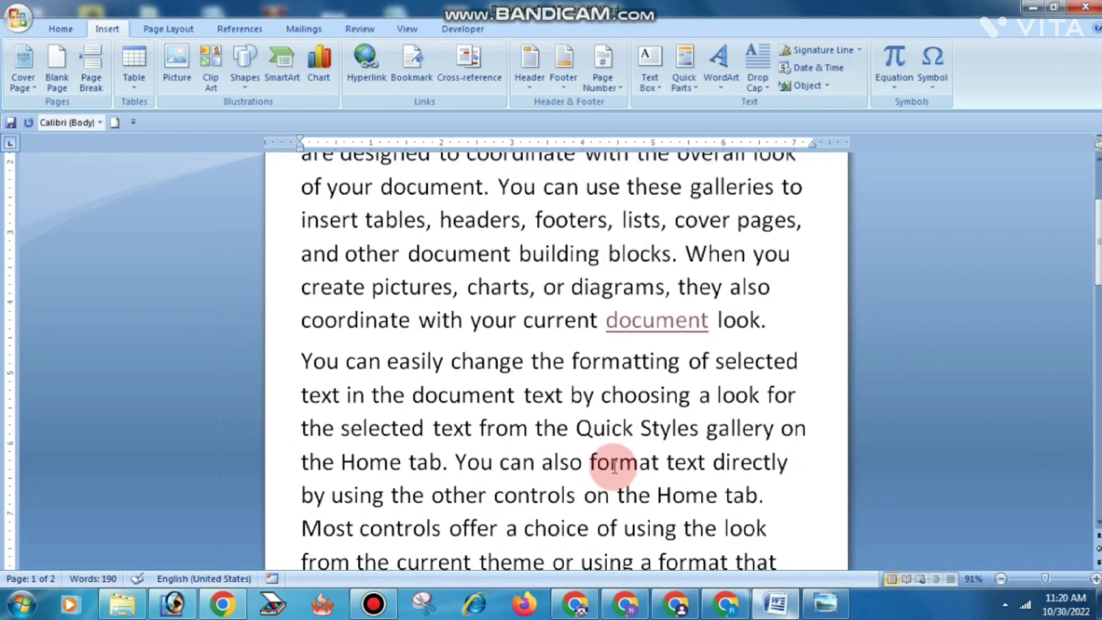
Step: Replace 'Home tab' in the second paragraph with 'Vedio Song' and select the new words
click(752, 495)
key(BackSpace)
key(BackSpace)
key(BackSpace)
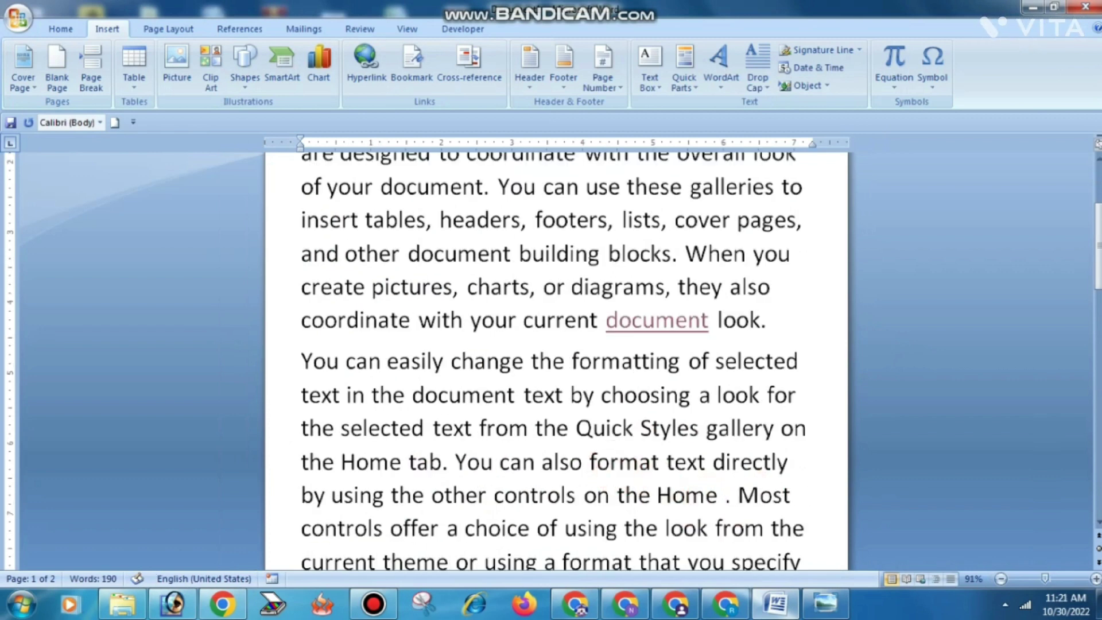
key(BackSpace)
key(BackSpace)
key(BackSpace)
key(BackSpace)
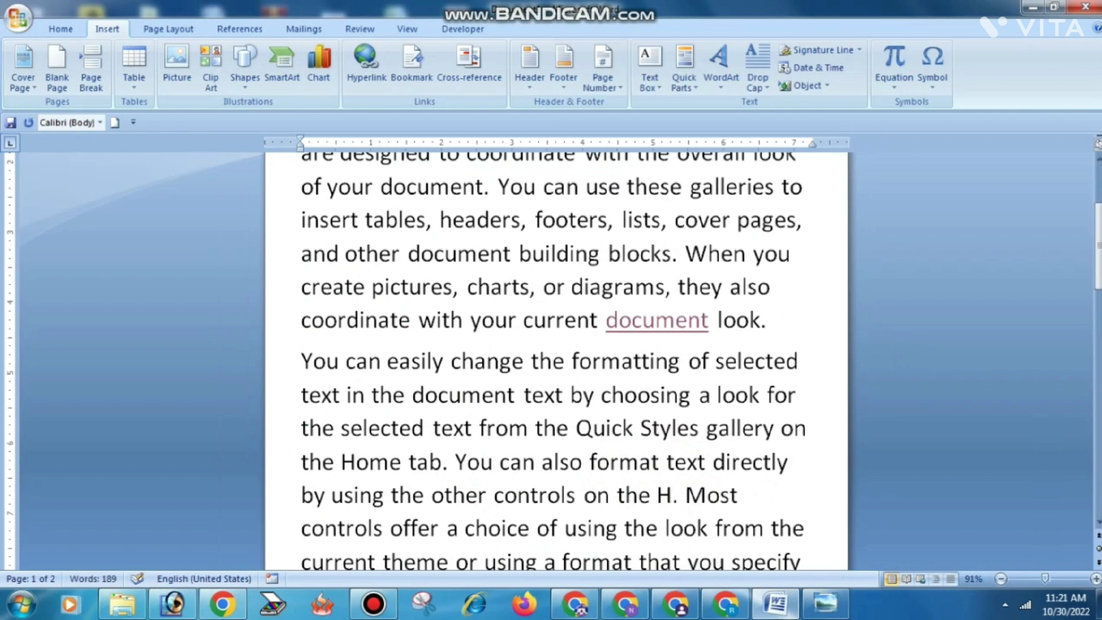
key(BackSpace)
text(Ve)
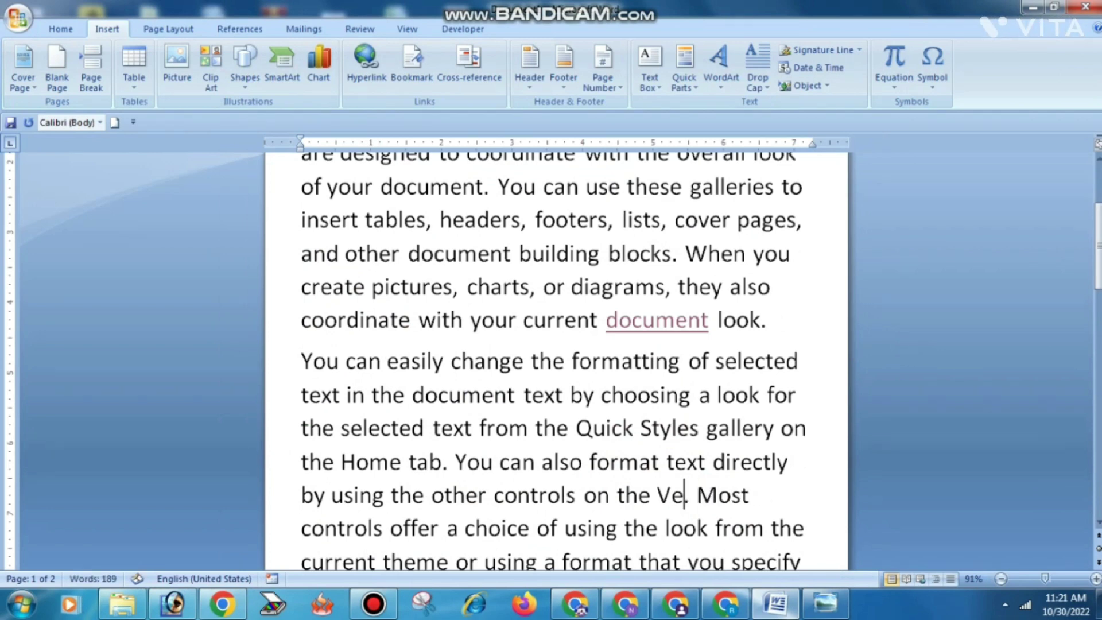
text(dio S)
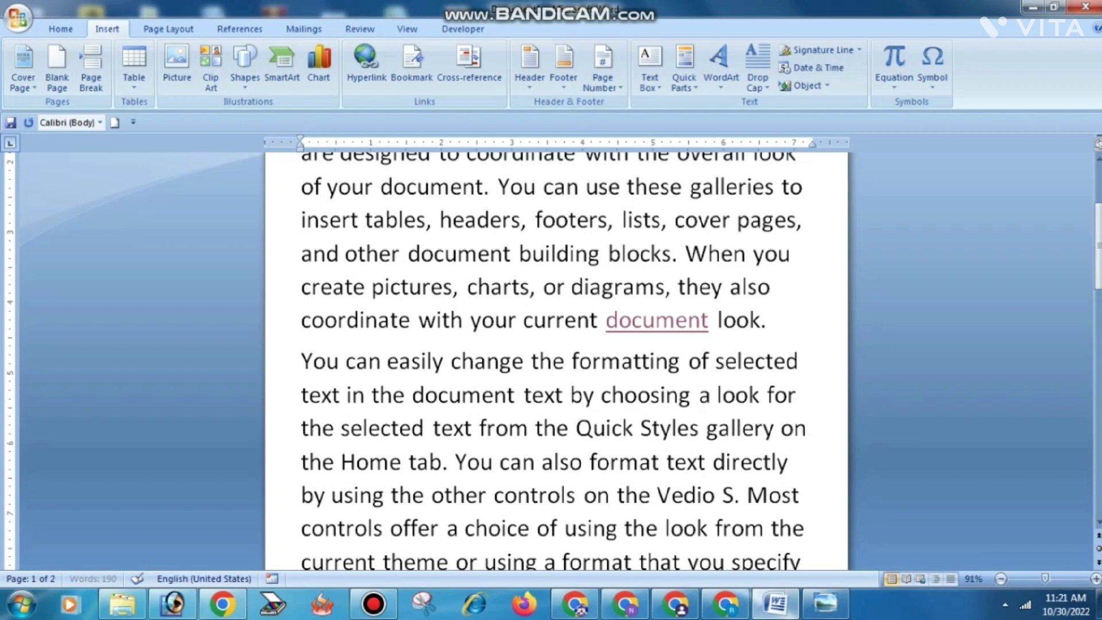
text(ong)
click(781, 504)
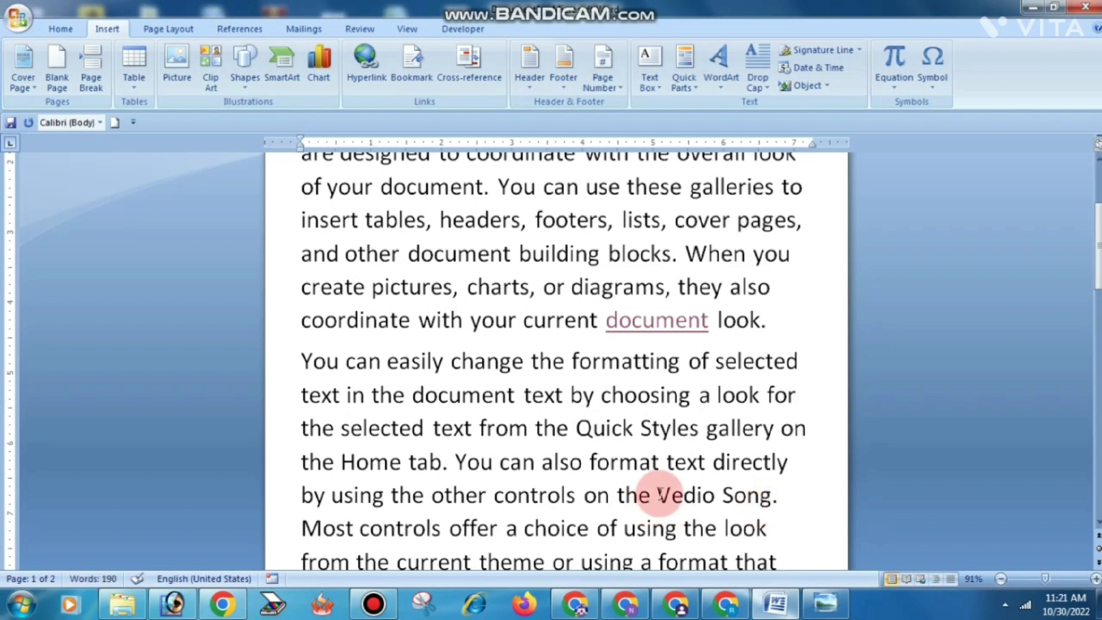
drag(657, 496, 763, 505)
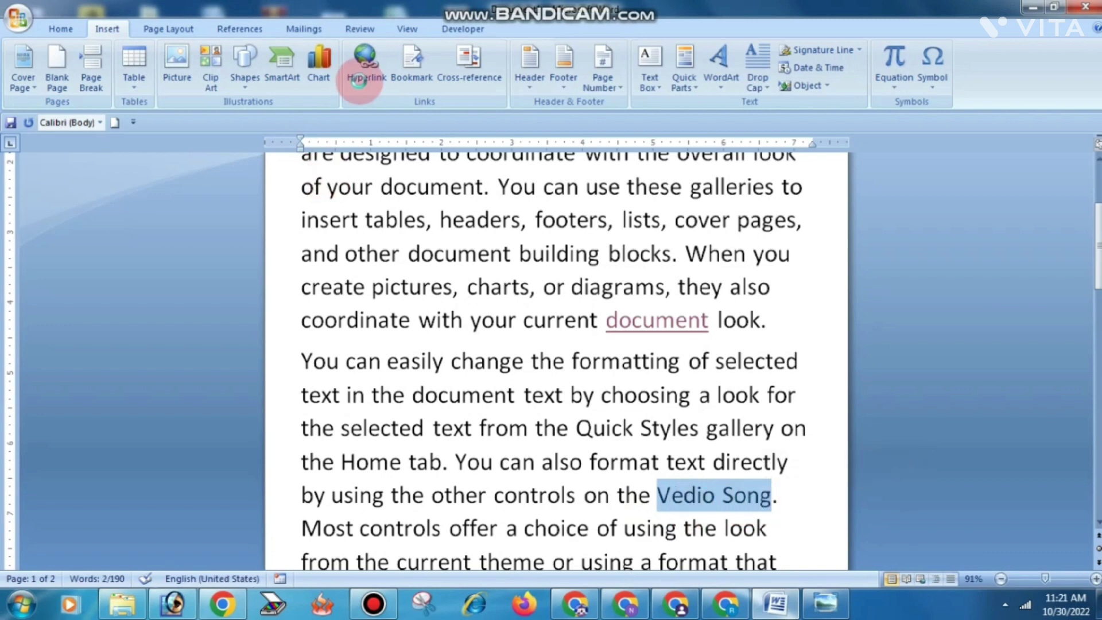
Step: Hyperlink the selected 'Vedio Song' to VEDIO SONG.mp4 in the Desktop folder
click(359, 80)
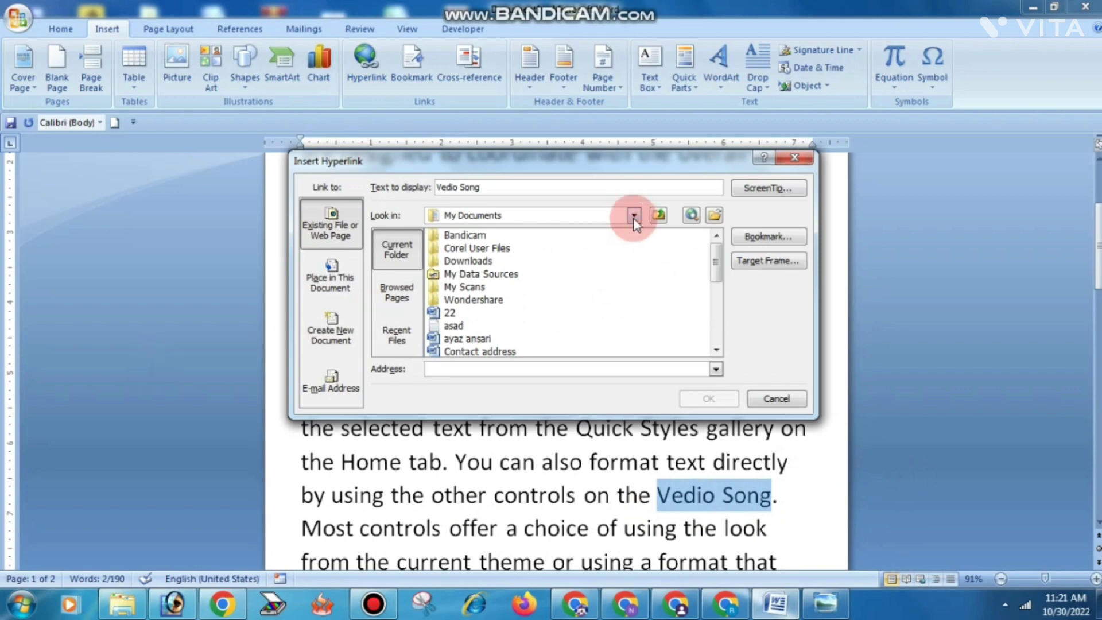
drag(634, 219, 460, 235)
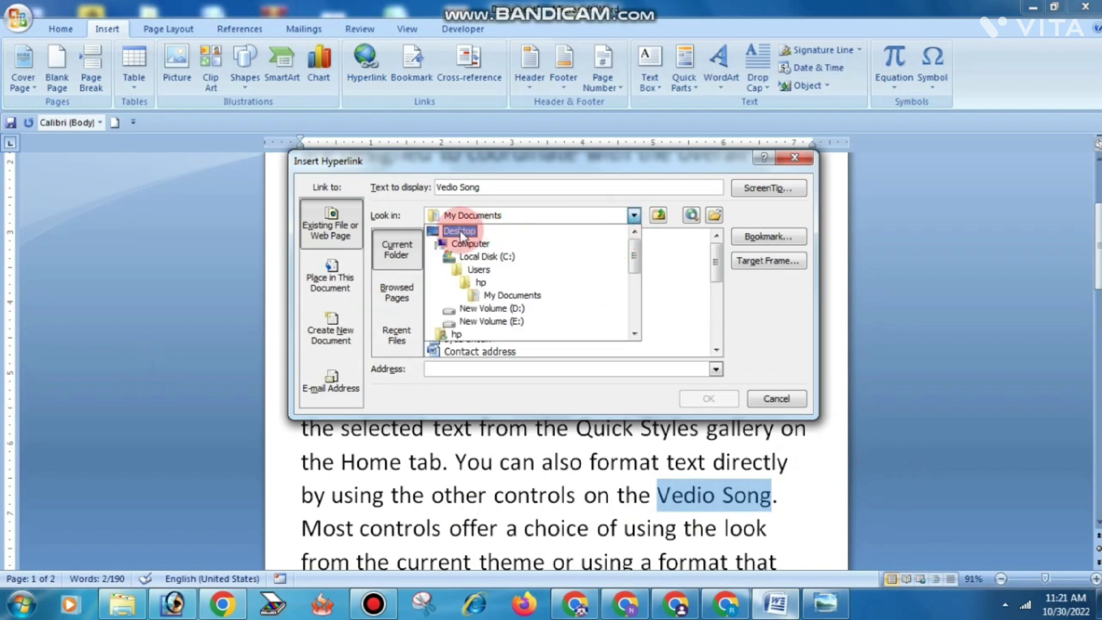
click(461, 236)
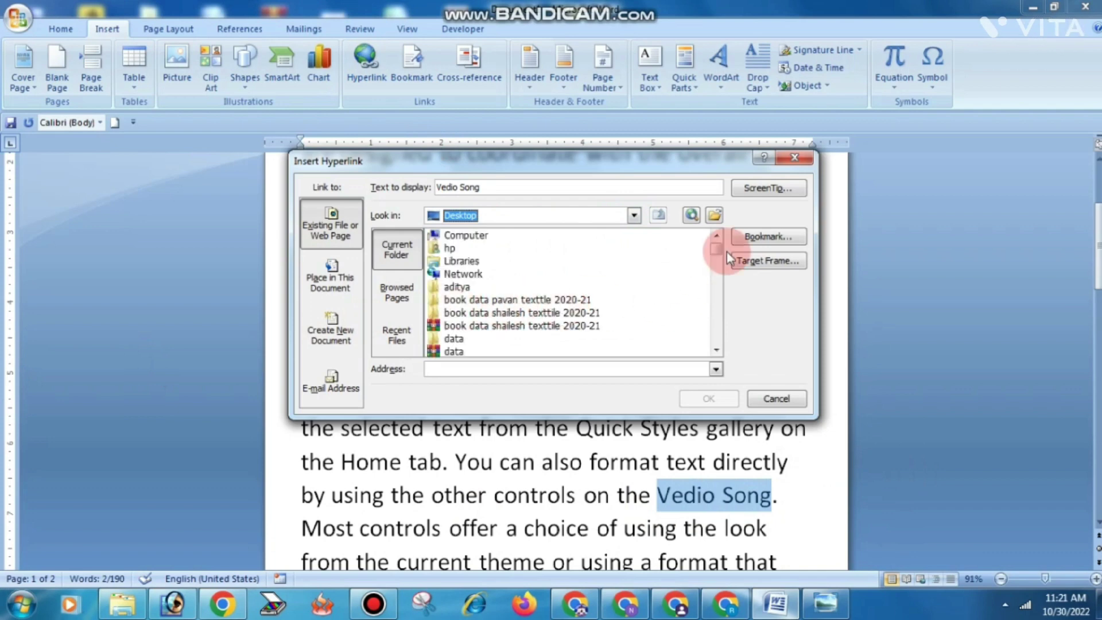
scroll(505, 293, down, 4)
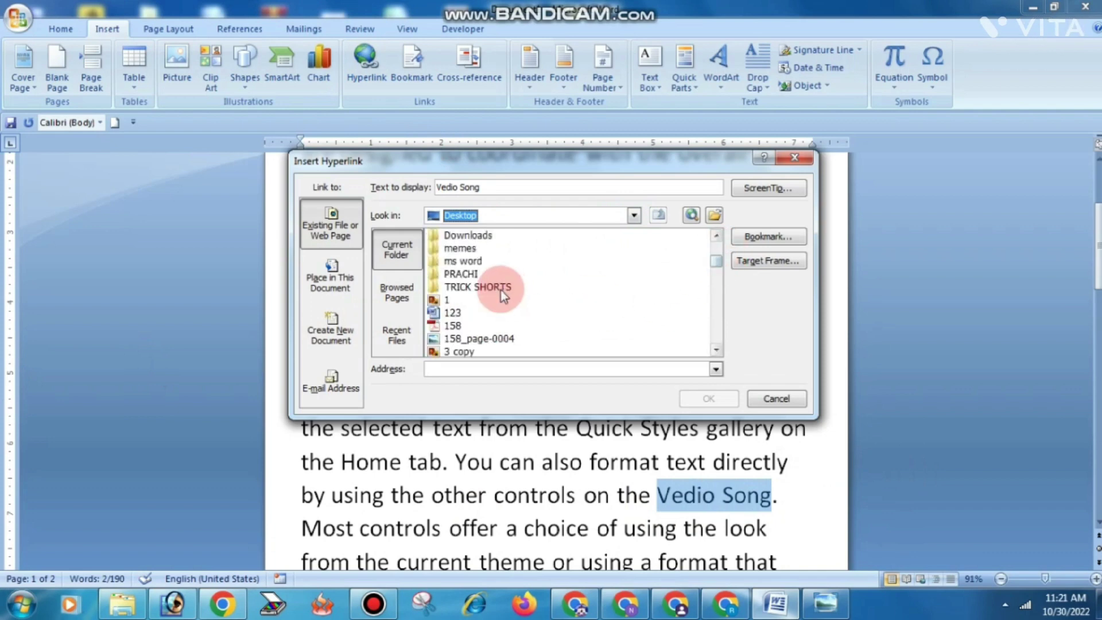
click(500, 290)
key(v)
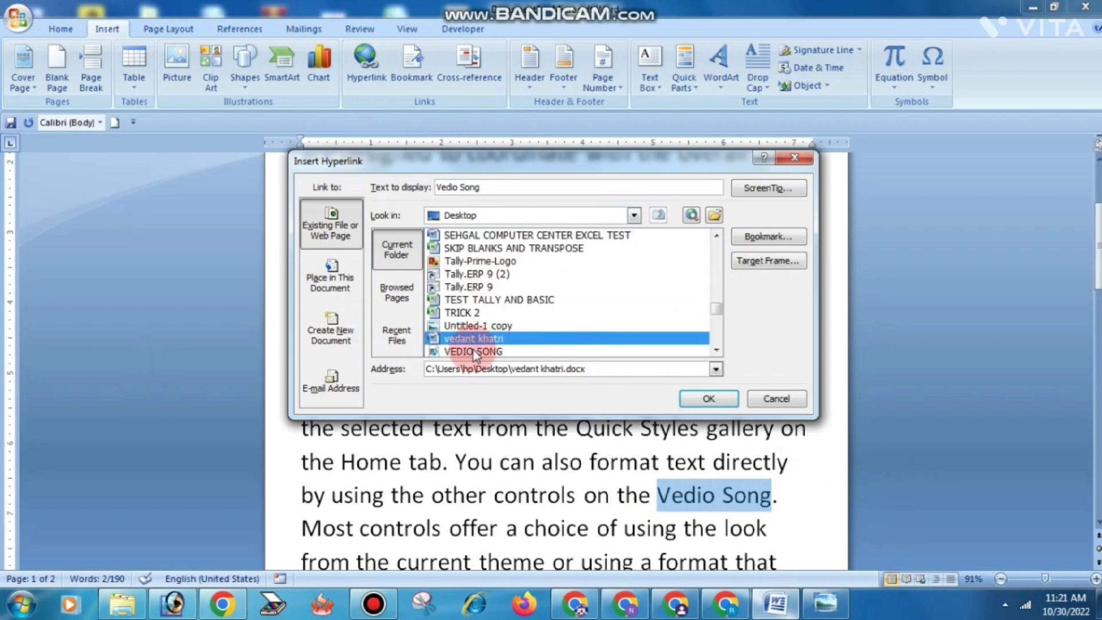
click(428, 351)
click(647, 349)
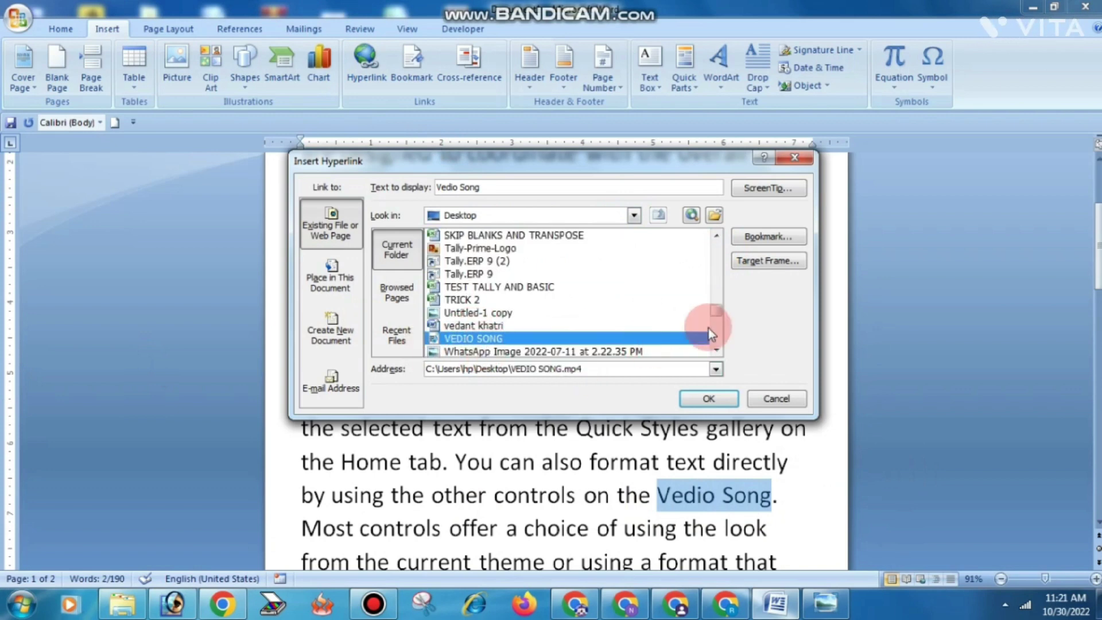
click(715, 352)
click(715, 352)
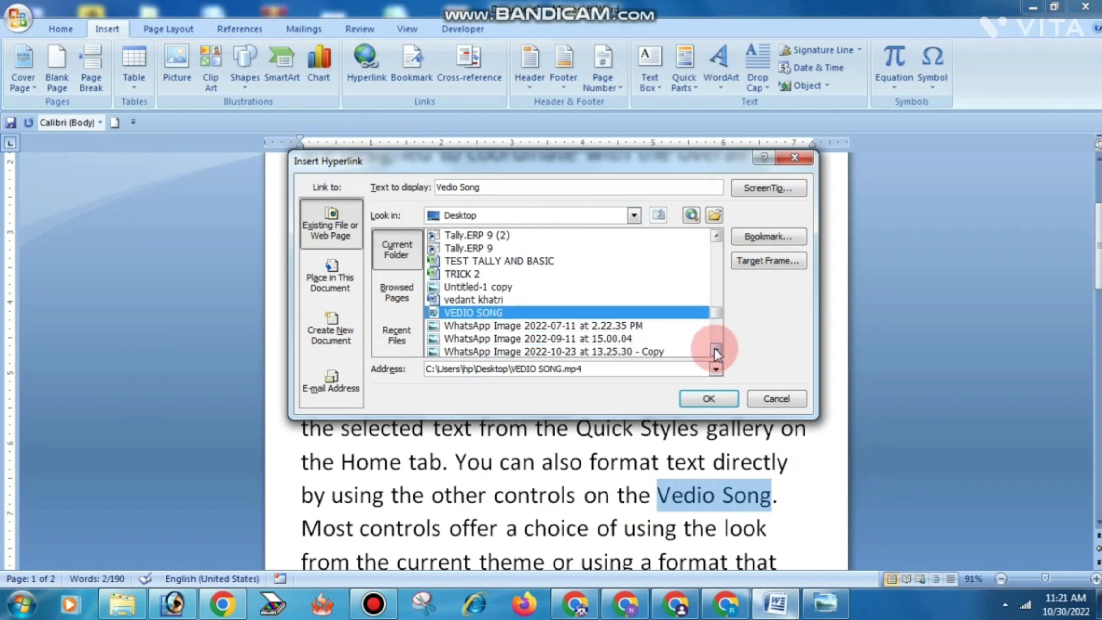
click(715, 352)
click(466, 299)
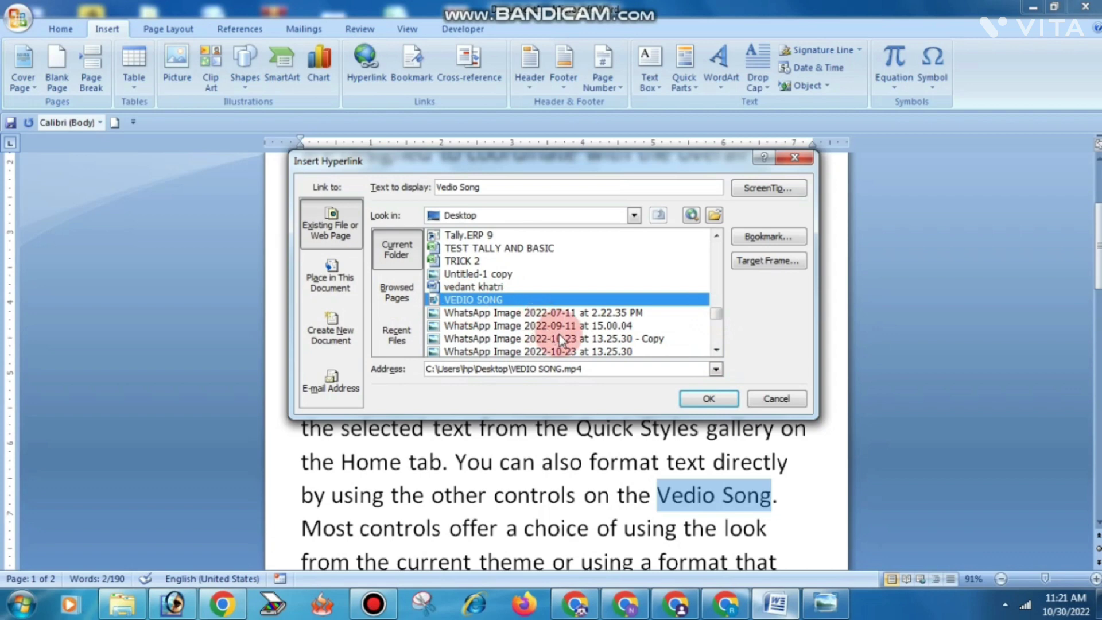
click(706, 398)
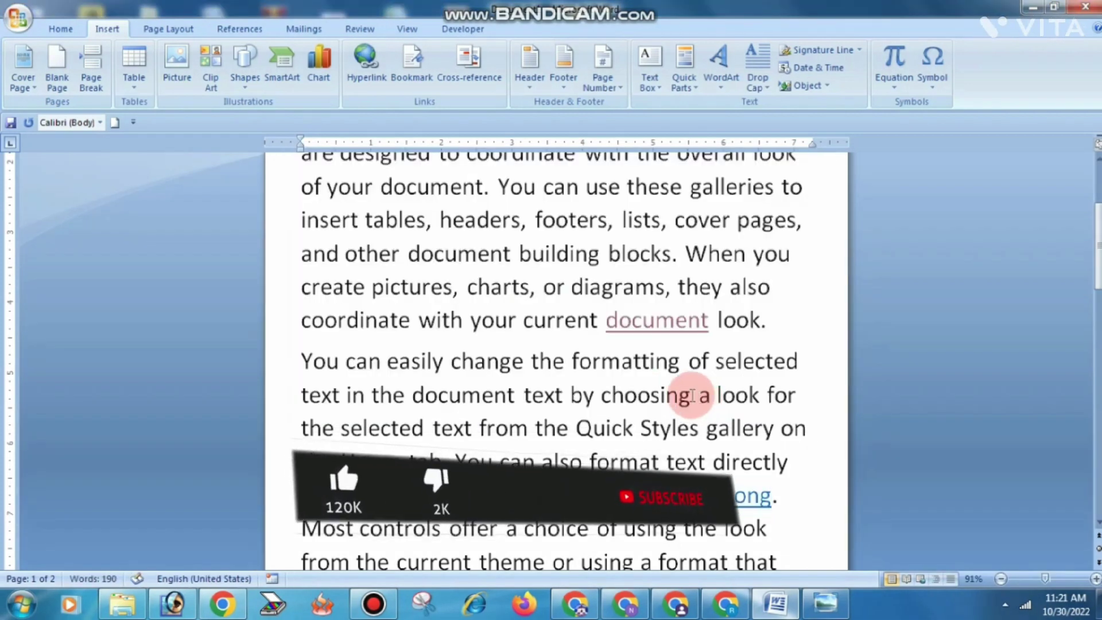
Step: Open VEDIO SONG.mp4 through the 'Vedio Song' link, accepting the Office security notice
scroll(704, 393, down, 1)
scroll(706, 390, down, 1)
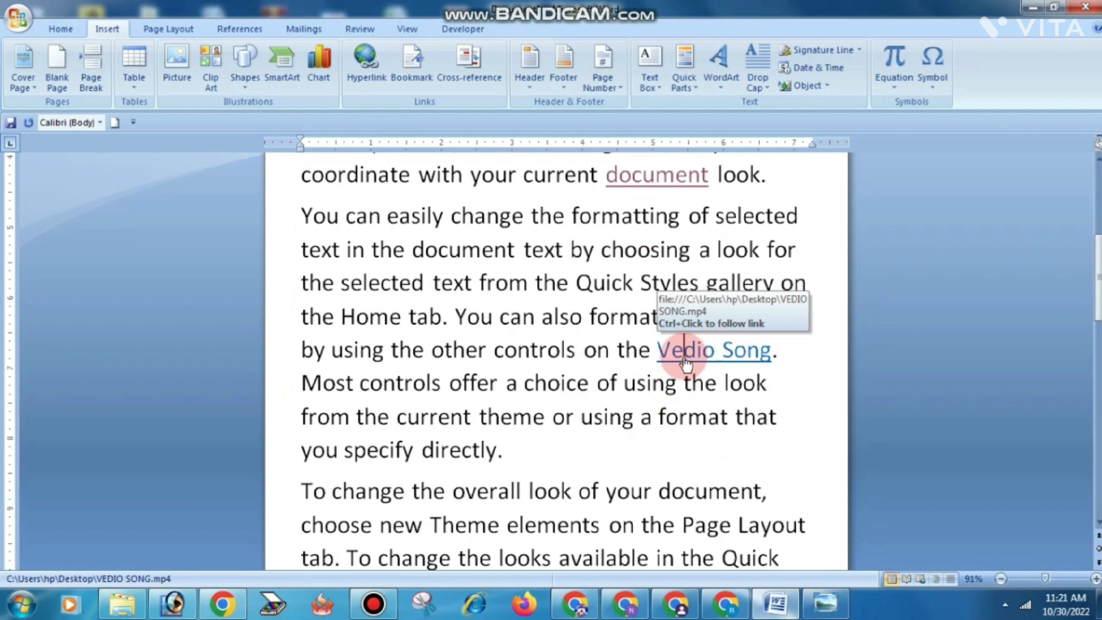
ctrl+click(711, 360)
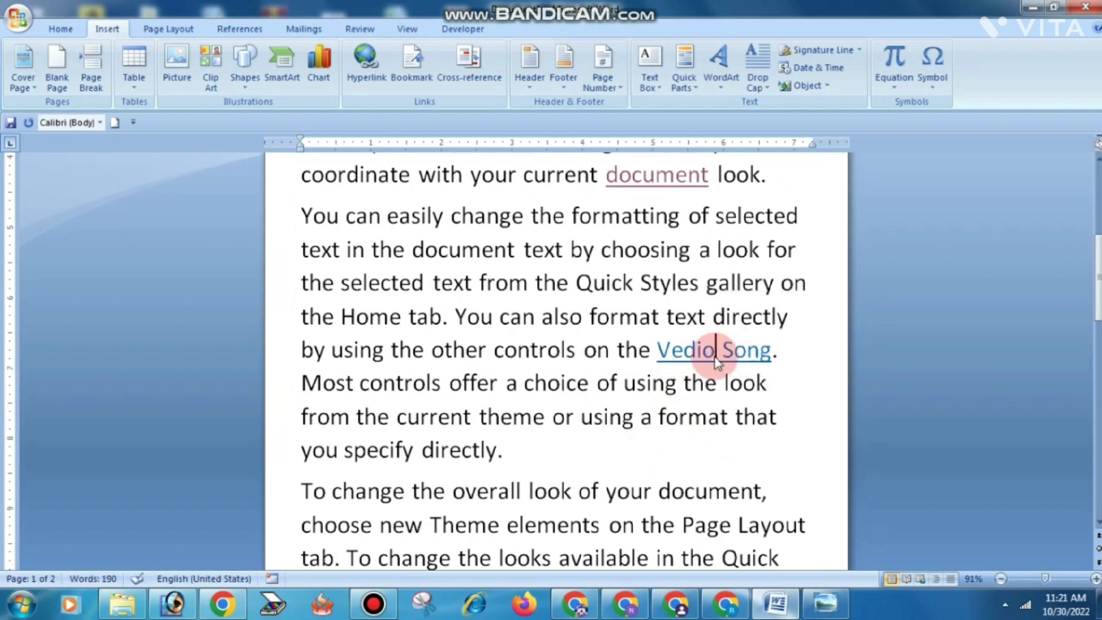
click(643, 393)
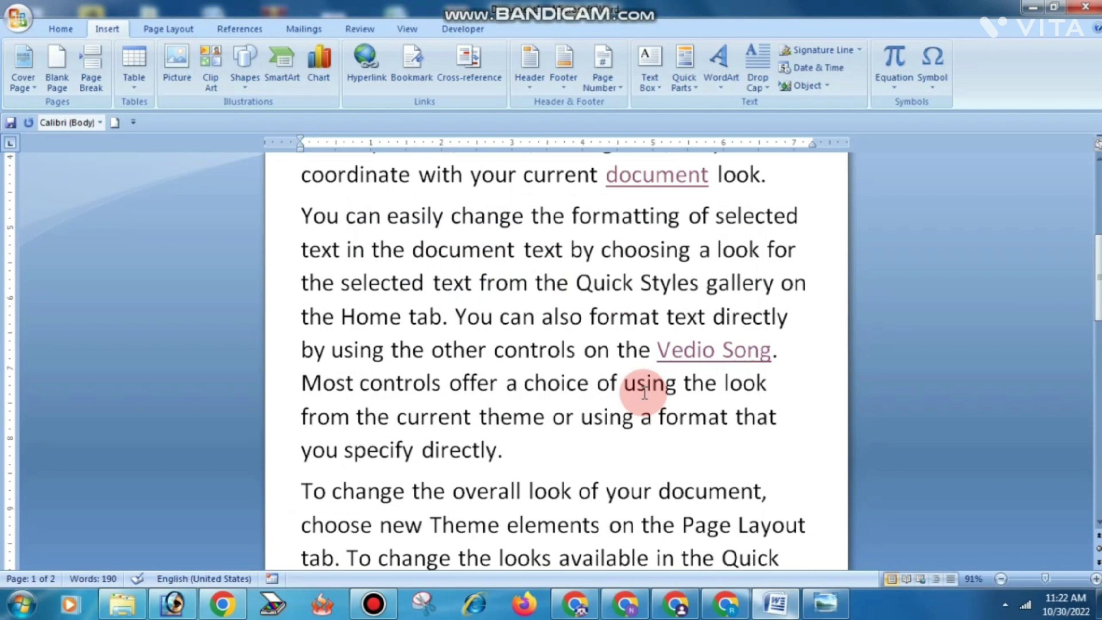
ctrl+click(699, 362)
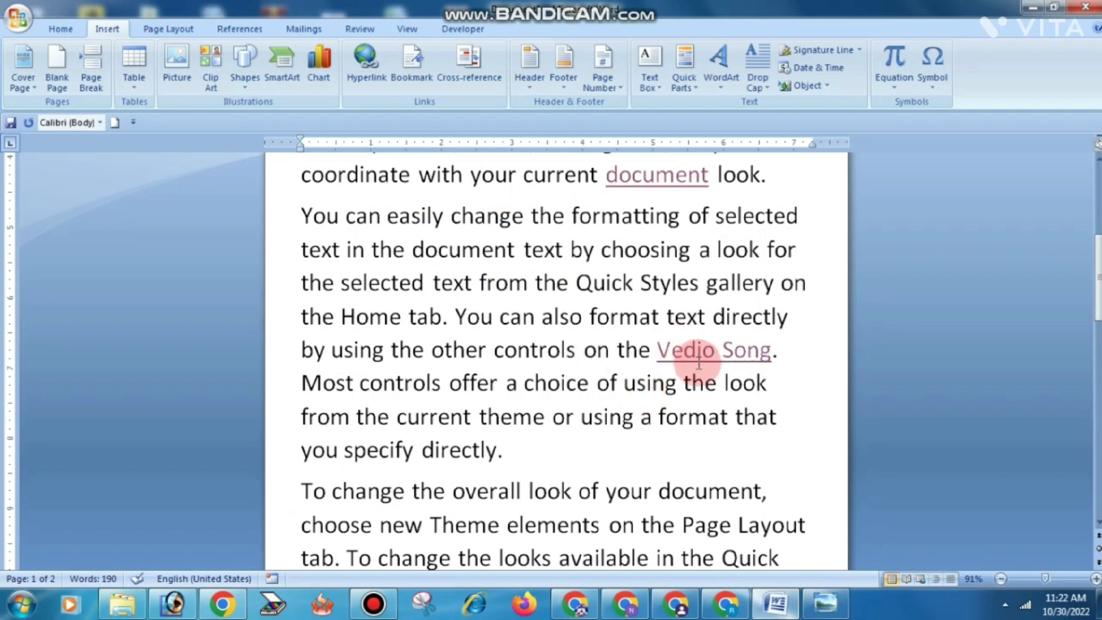
click(697, 381)
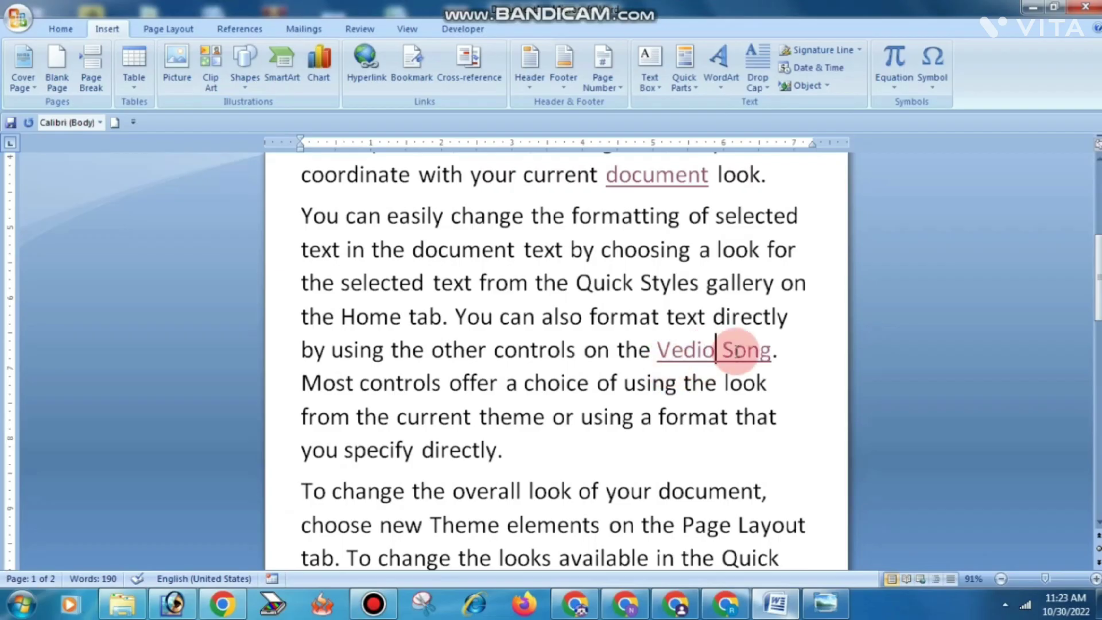
Step: Follow the 'Vedio Song' link again and approve the security prompt to play the MP4
click(645, 412)
click(706, 351)
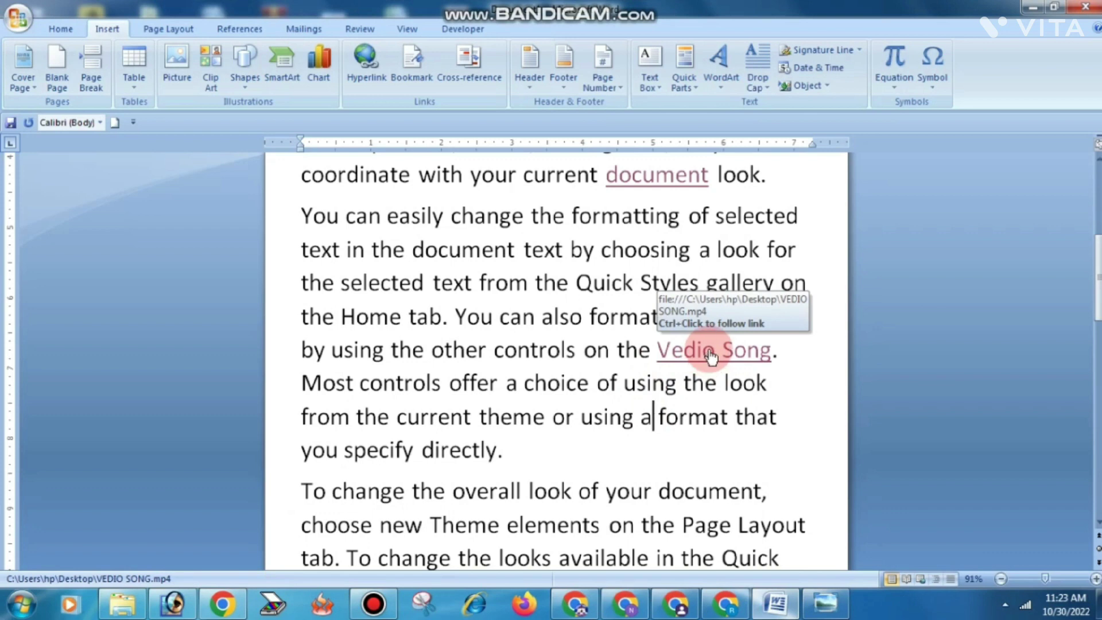
ctrl+click(712, 357)
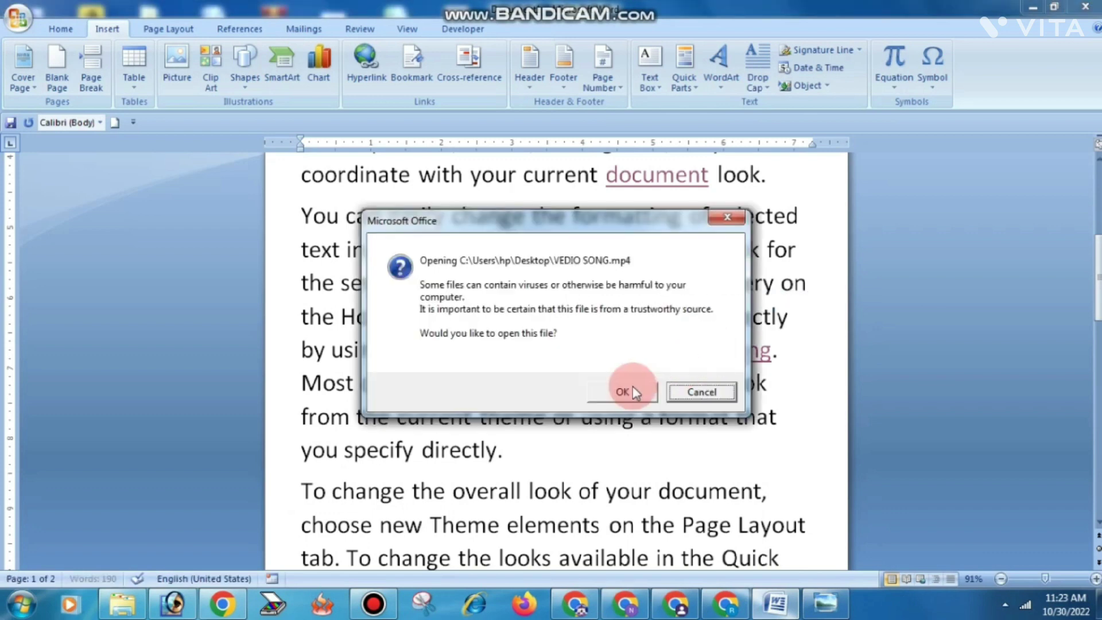
click(612, 395)
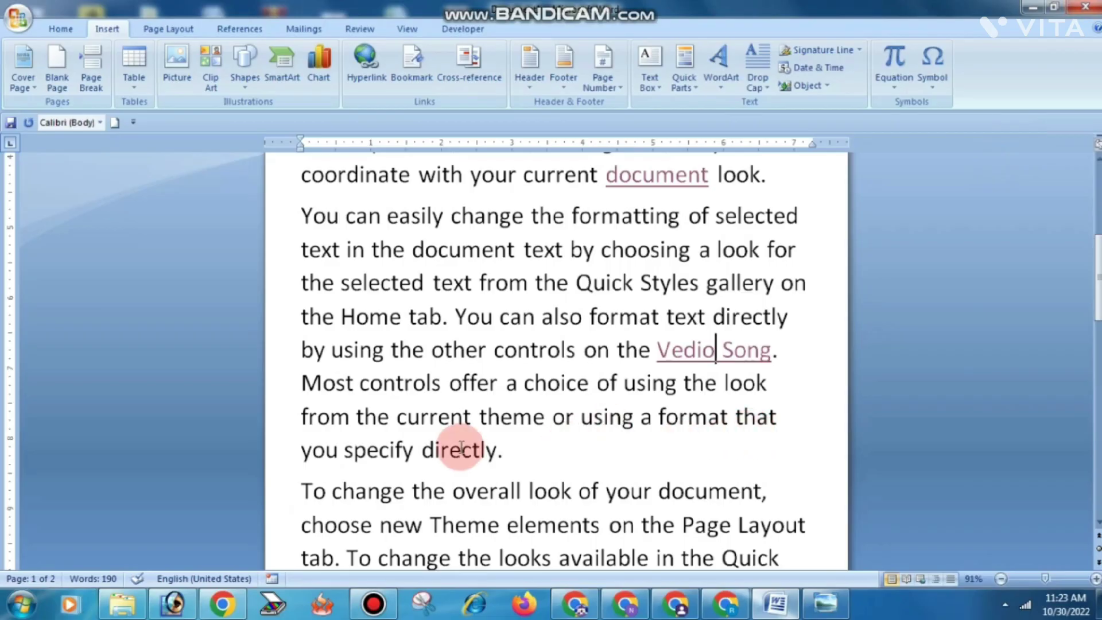
Step: Replace the paragraph's closing word 'directly' with 'images' and select it
click(462, 449)
key(Right)
key(Right)
key(Right)
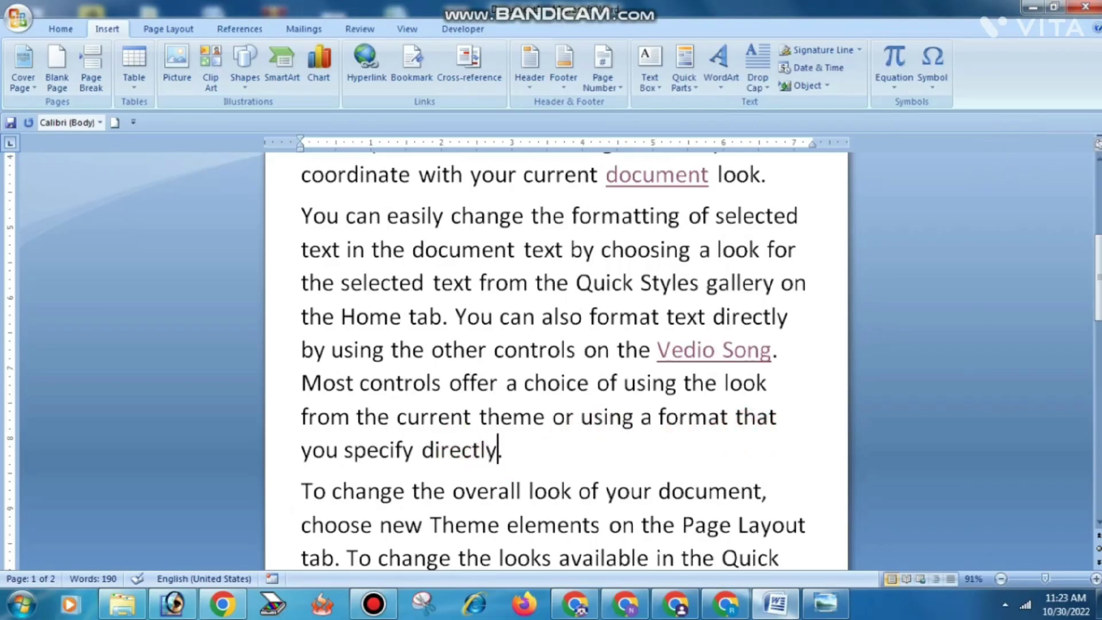
key(BackSpace)
key(BackSpace)
key(BackSpace)
text(image)
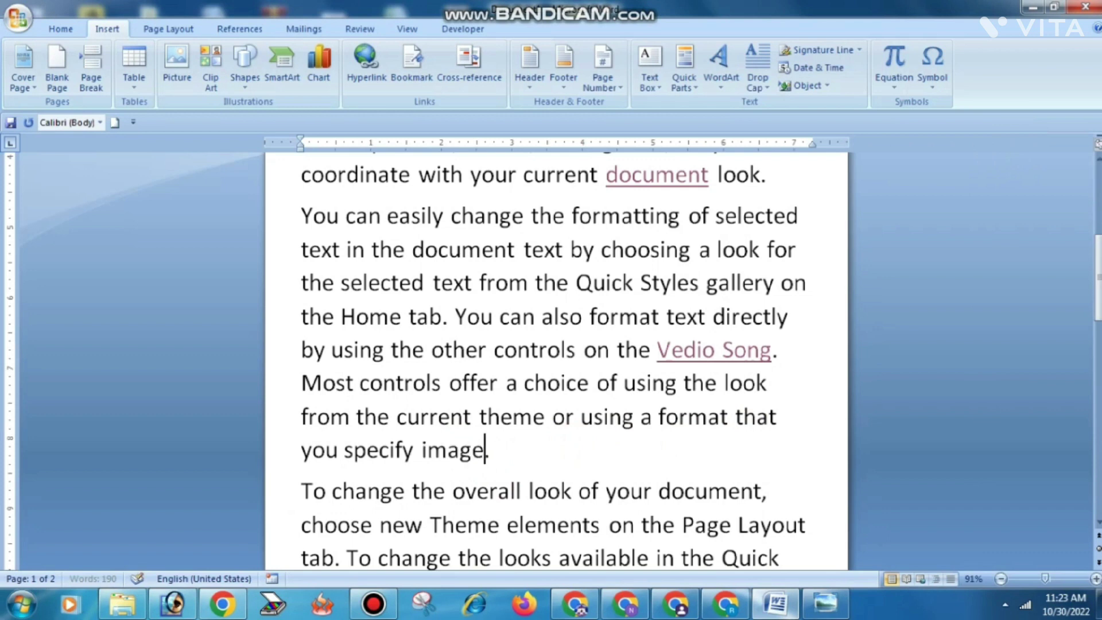
text(s)
click(503, 452)
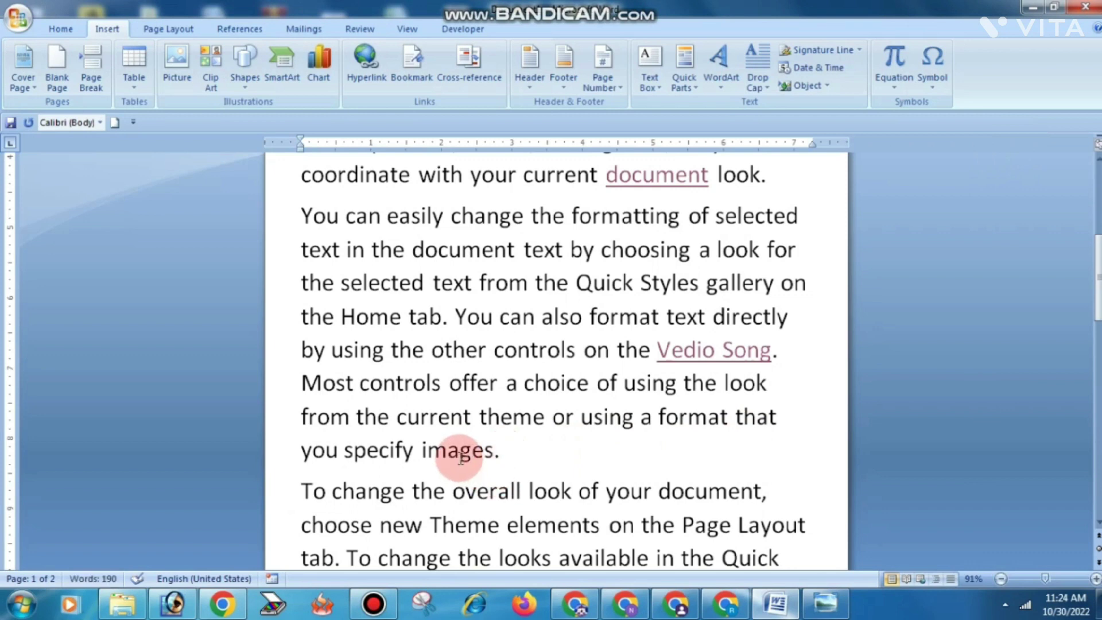
double_click(427, 451)
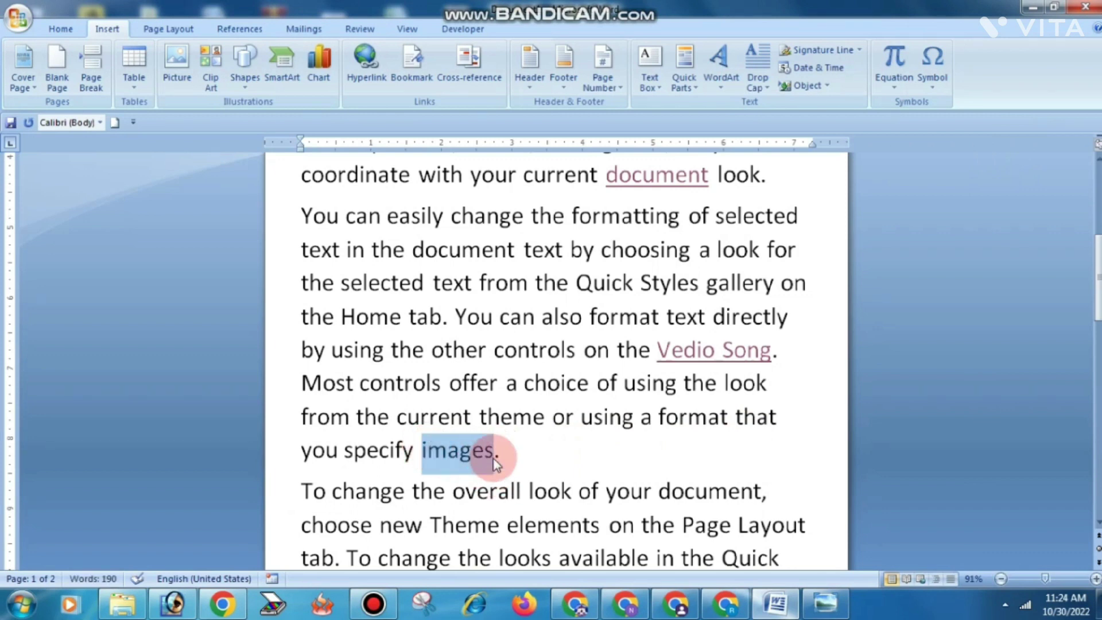
click(465, 454)
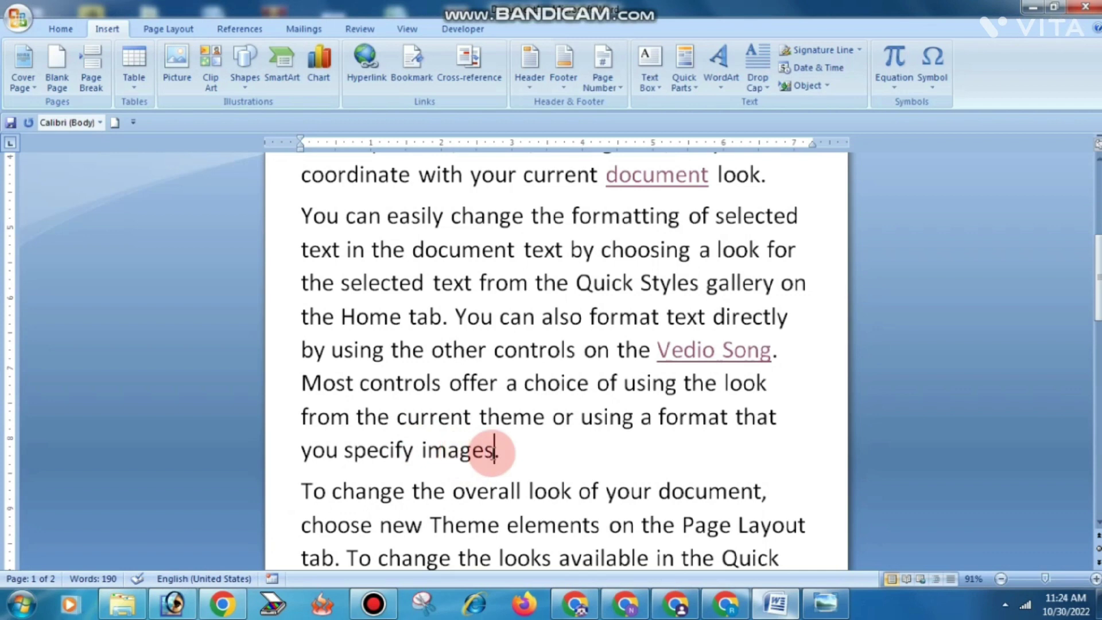
double_click(489, 454)
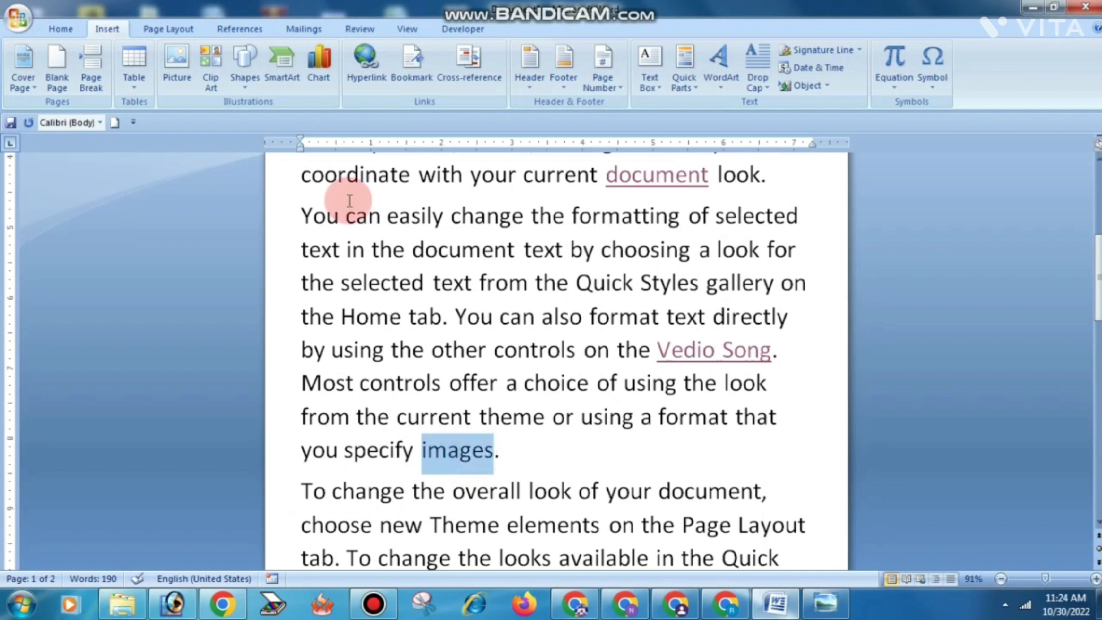
click(284, 91)
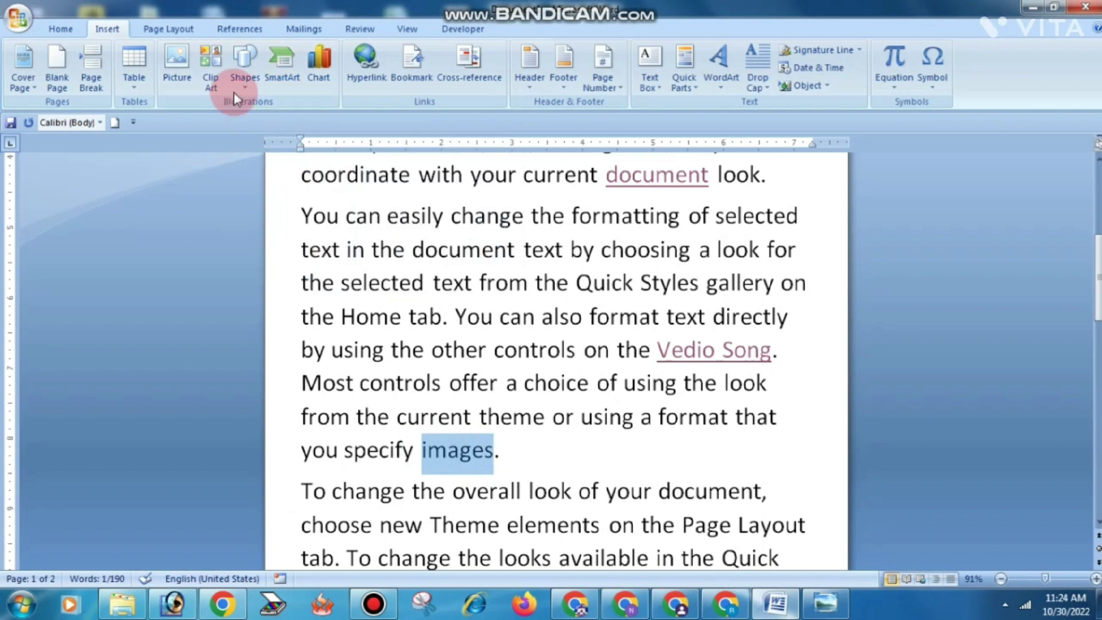
Step: Hyperlink 'images' to the PNG picture file on the New Volume (E:) drive
click(365, 63)
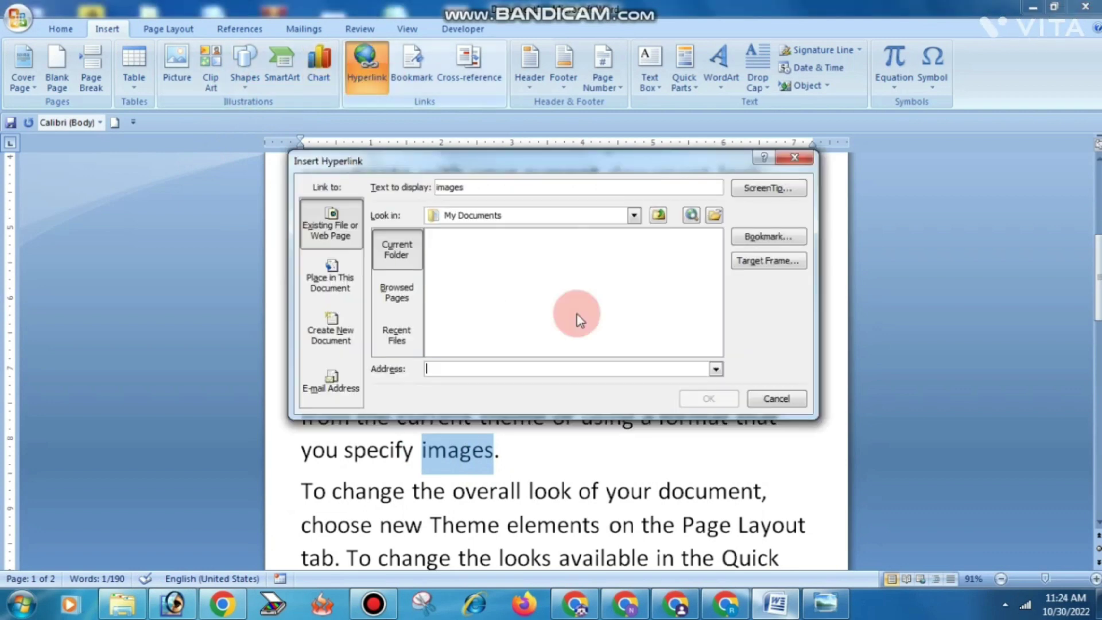
click(712, 310)
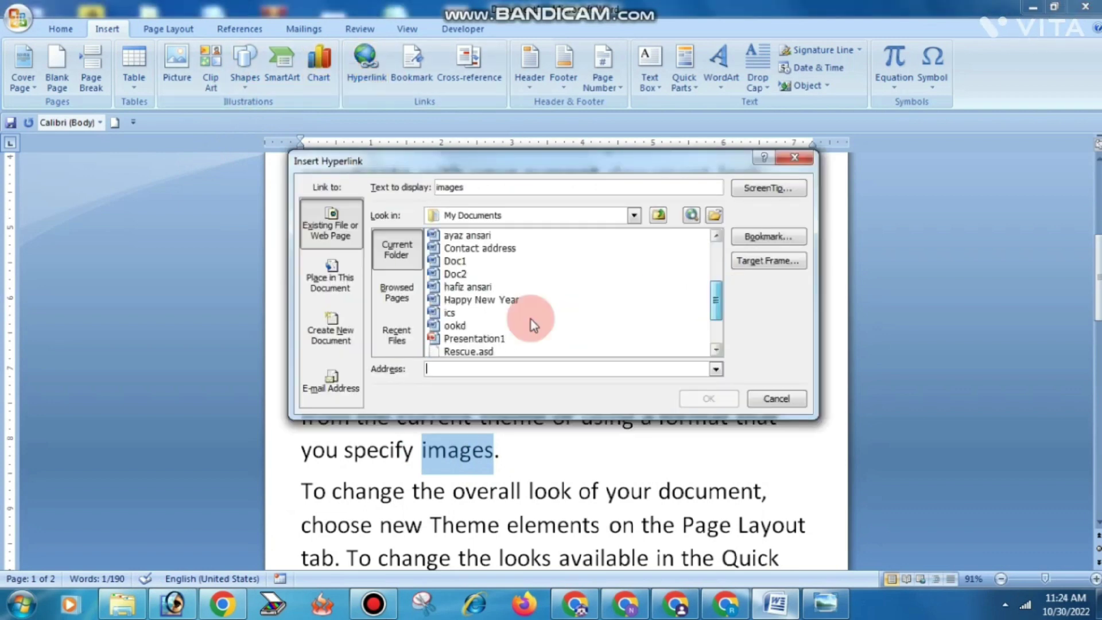
scroll(519, 307, down, 1)
scroll(487, 292, down, 1)
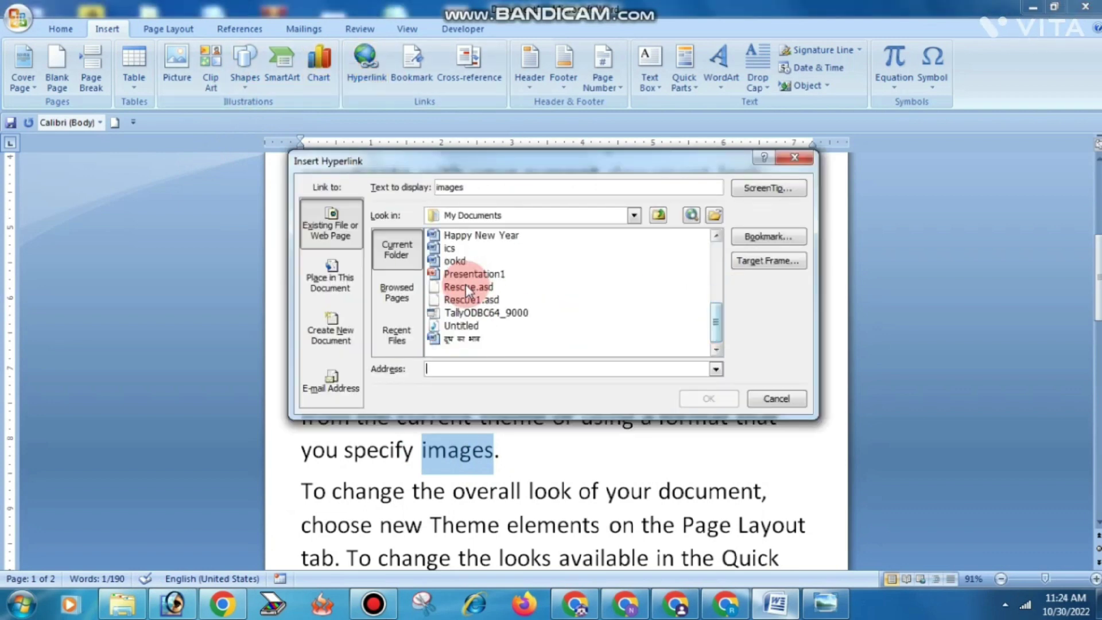
click(634, 218)
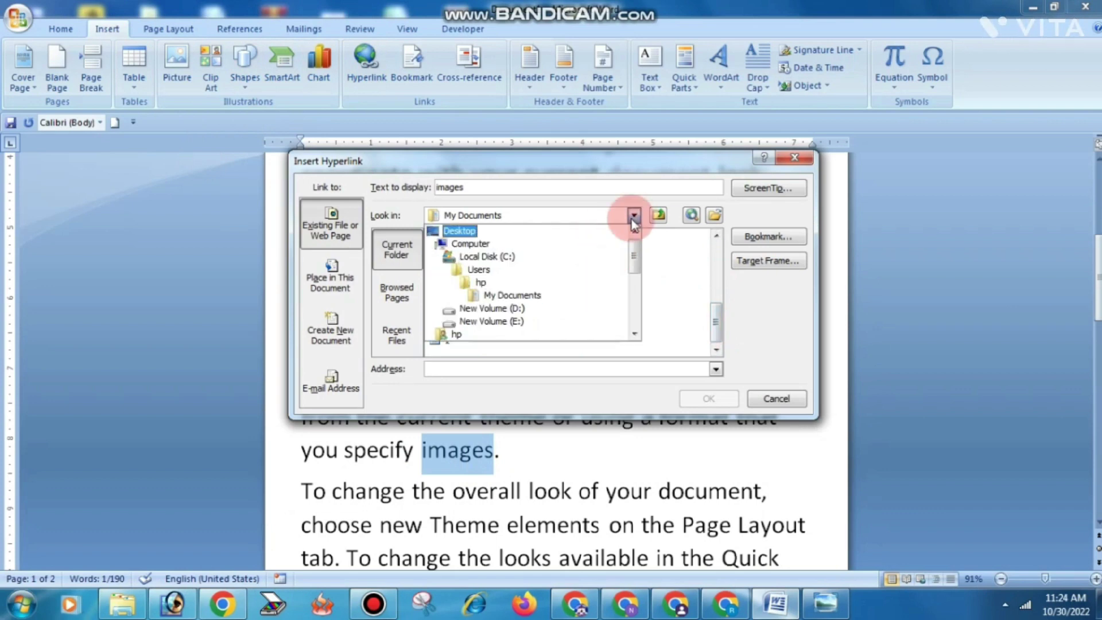
click(633, 216)
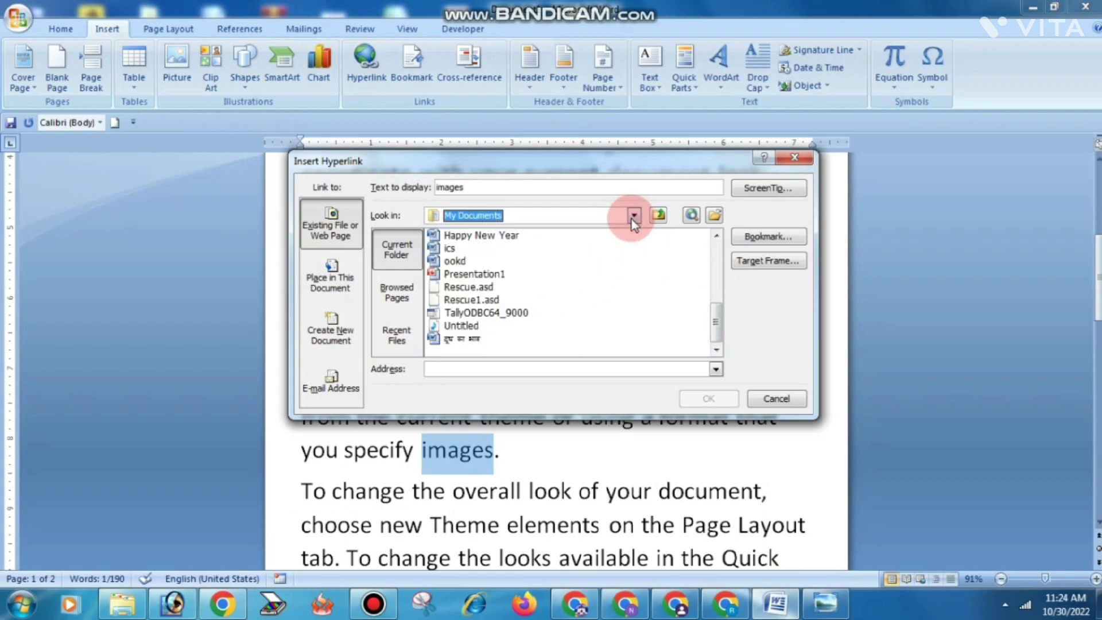
click(632, 216)
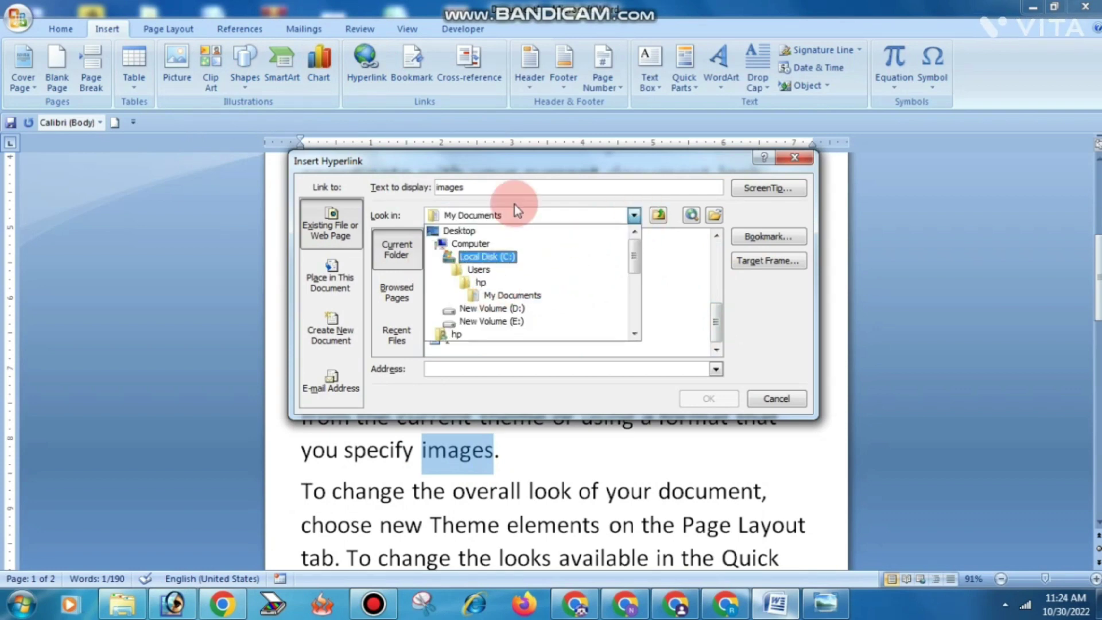
click(538, 187)
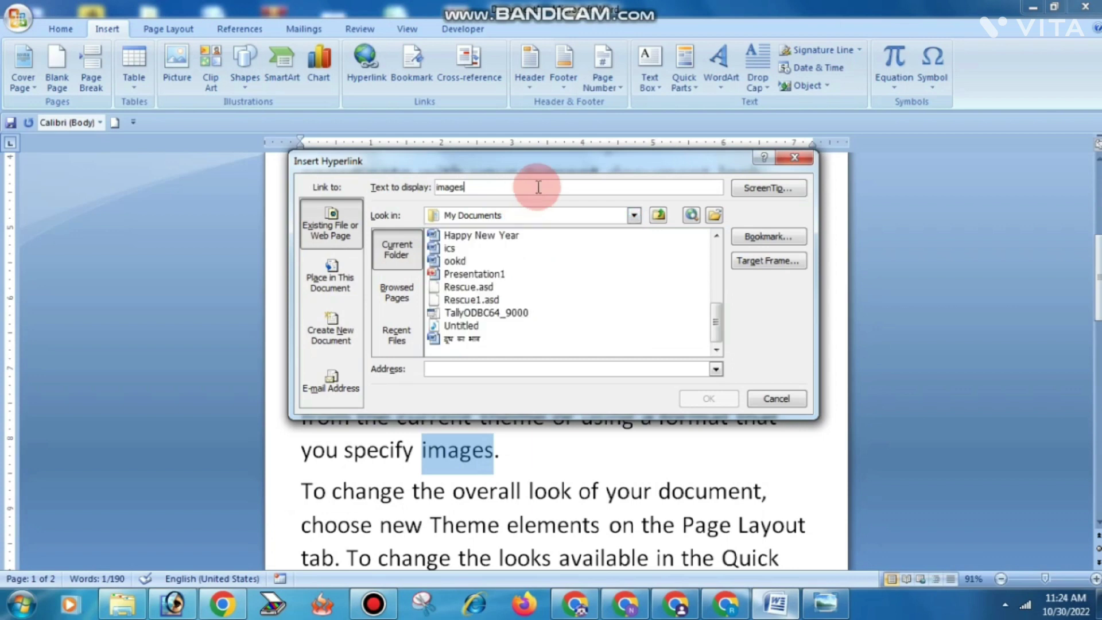
click(631, 216)
scroll(561, 299, down, 1)
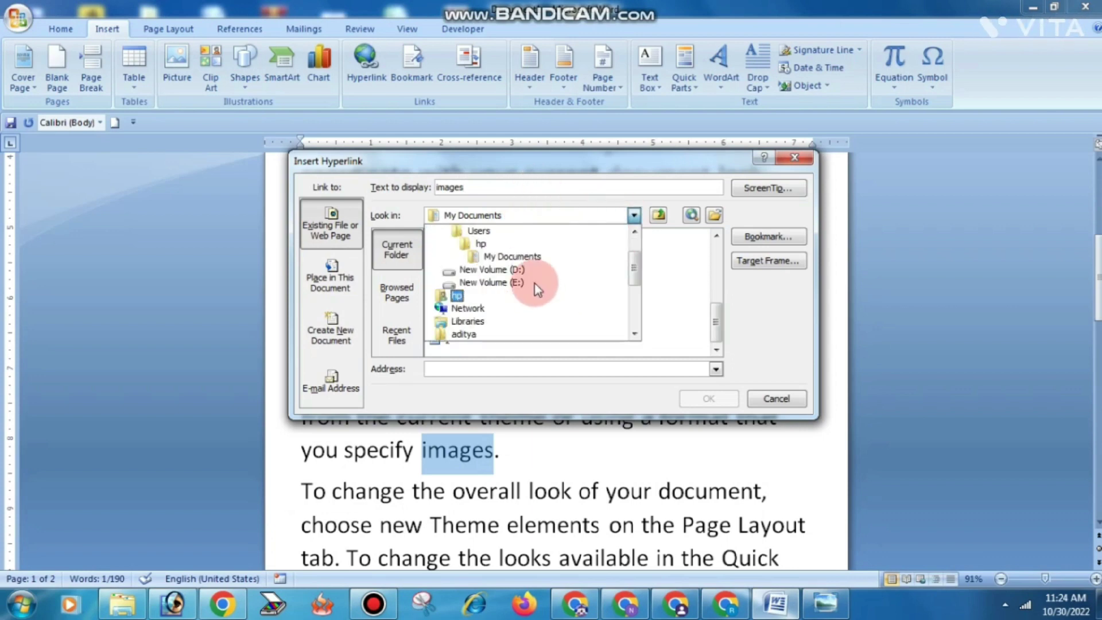
click(529, 284)
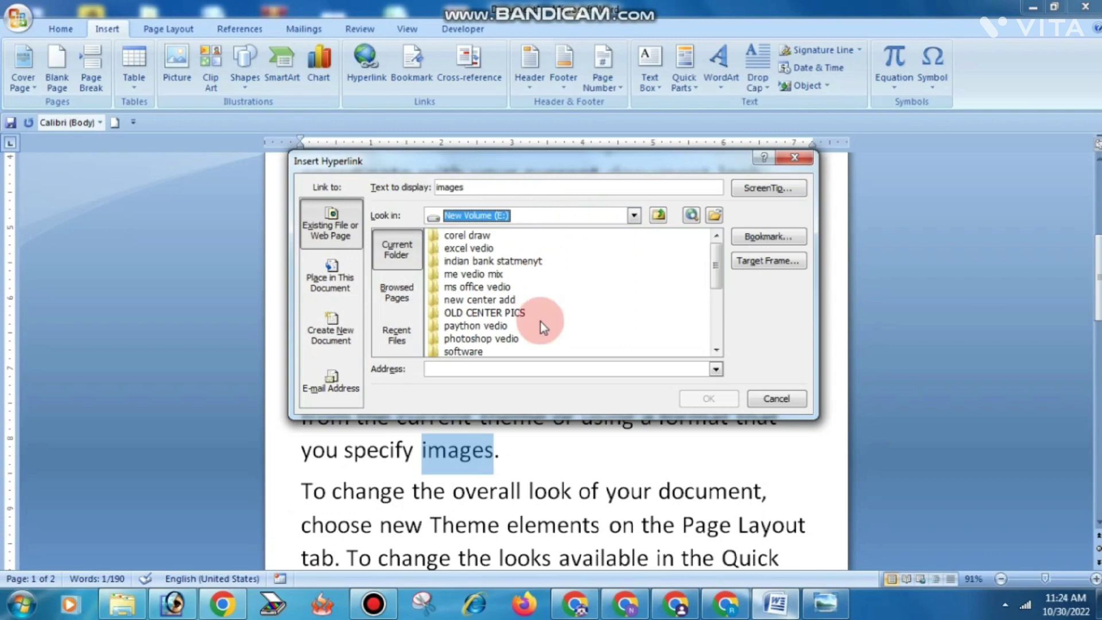
drag(715, 275, 726, 326)
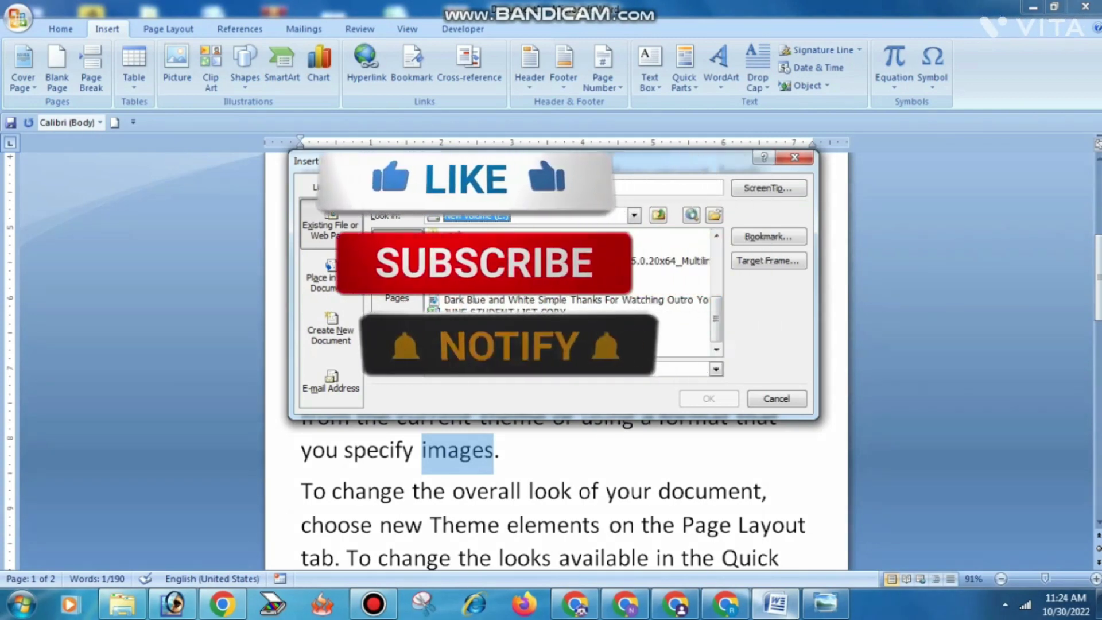
click(545, 286)
click(708, 398)
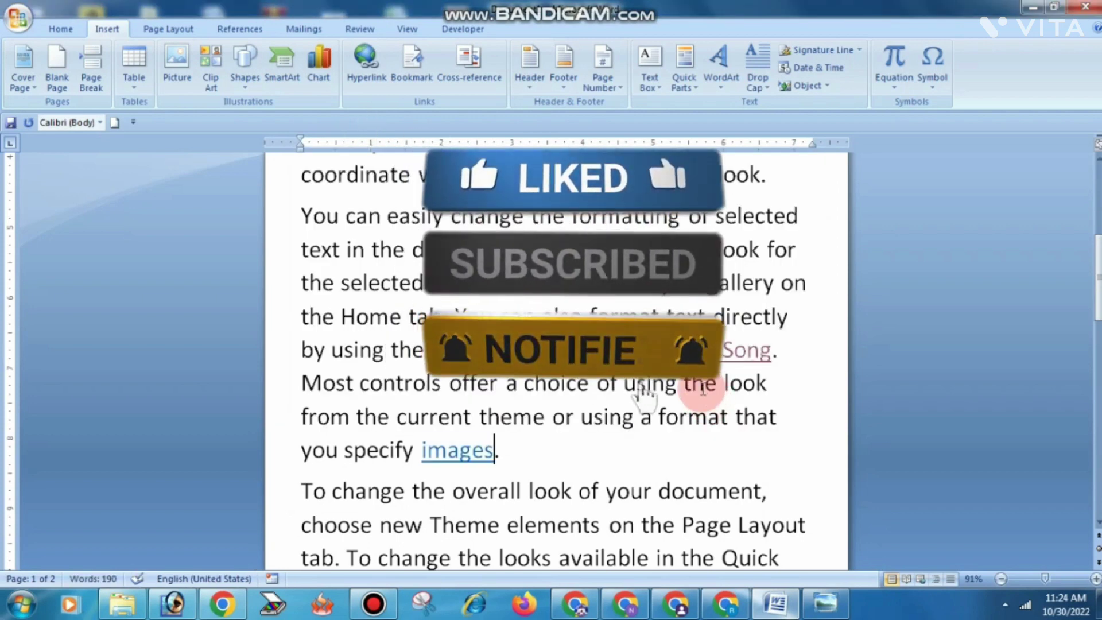
Step: Follow the 'images' hyperlink so E:\44.png opens in Internet Explorer
ctrl+click(461, 459)
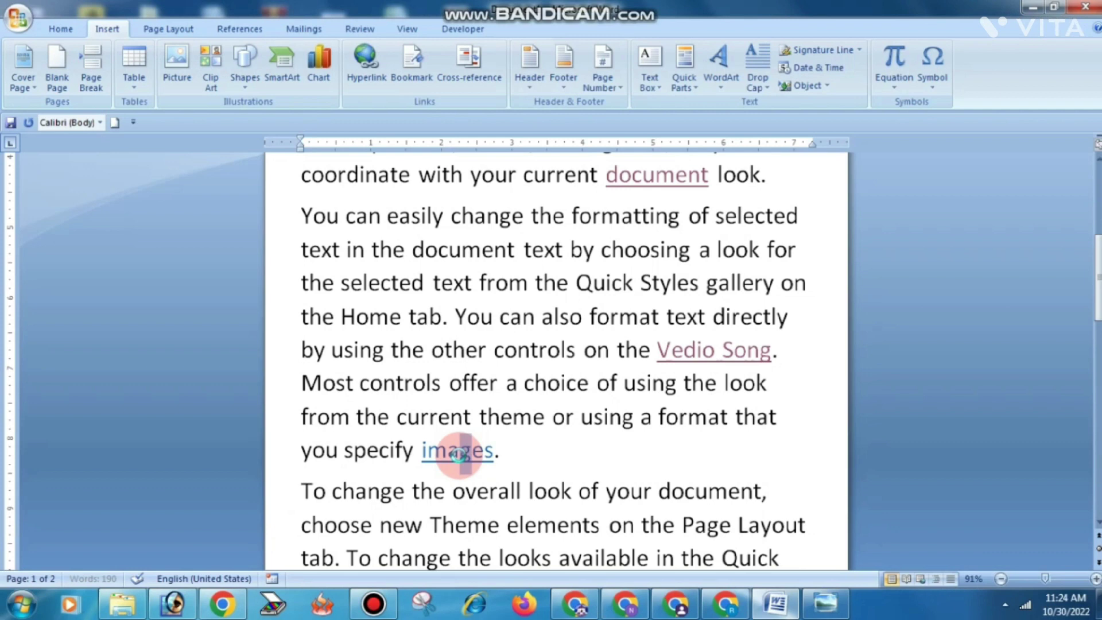
drag(458, 454, 500, 452)
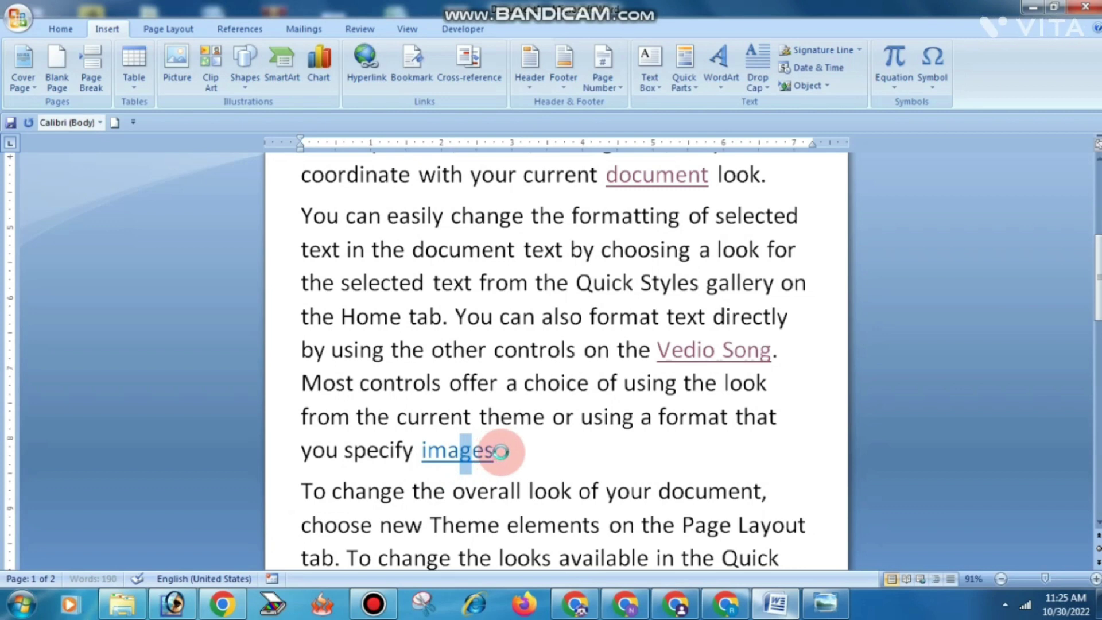
ctrl+click(499, 451)
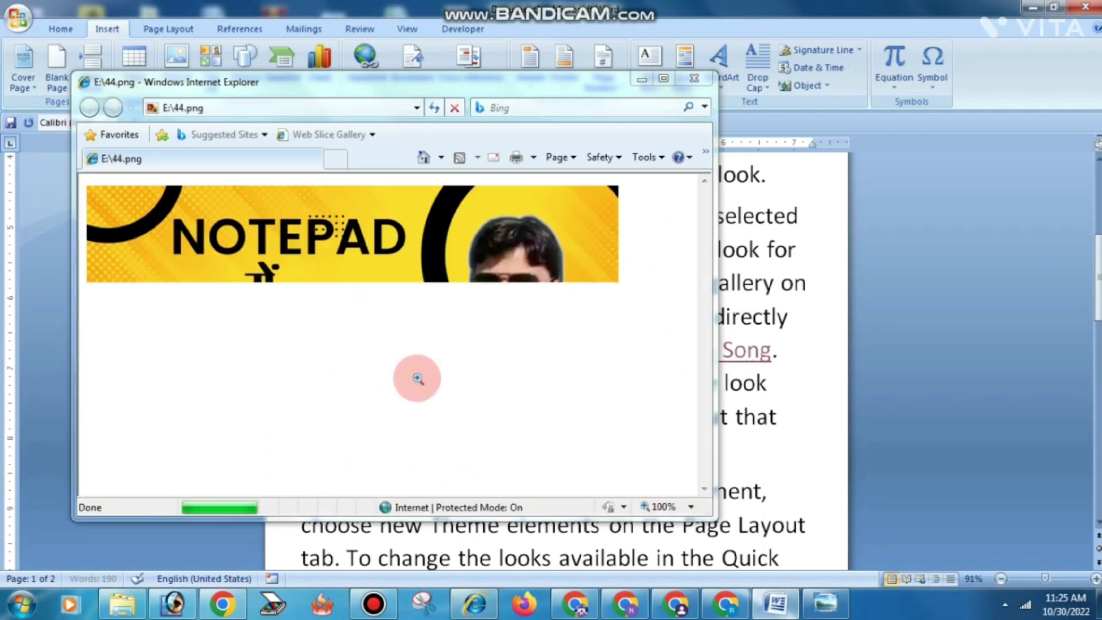
Step: Dismiss the Set Up Internet Explorer 8 prompt, then close the 44.png browser window
click(553, 485)
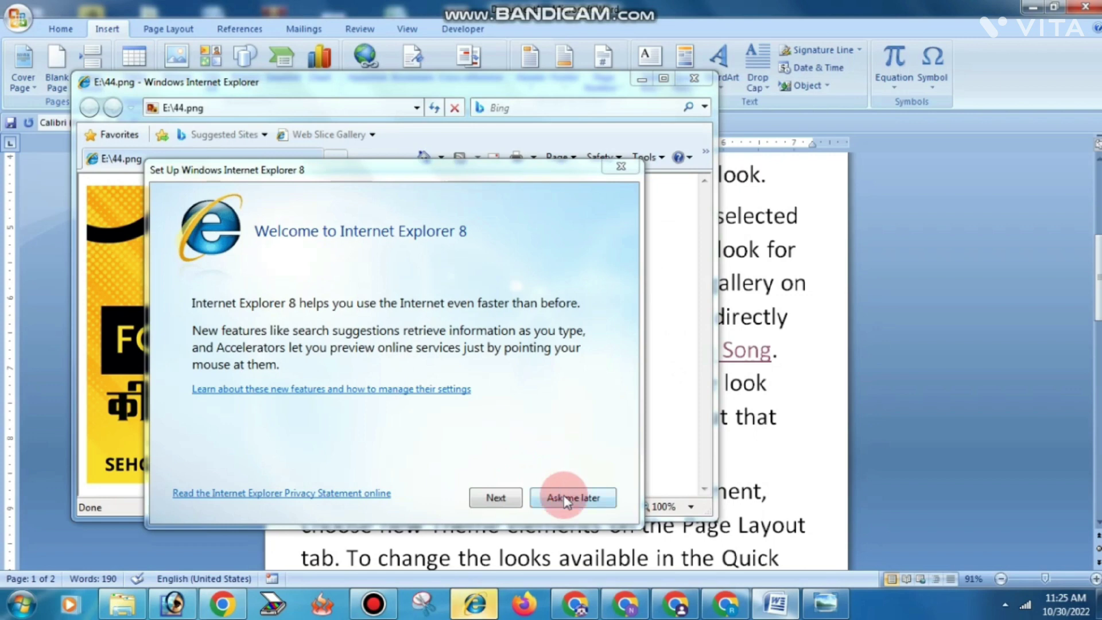
click(694, 81)
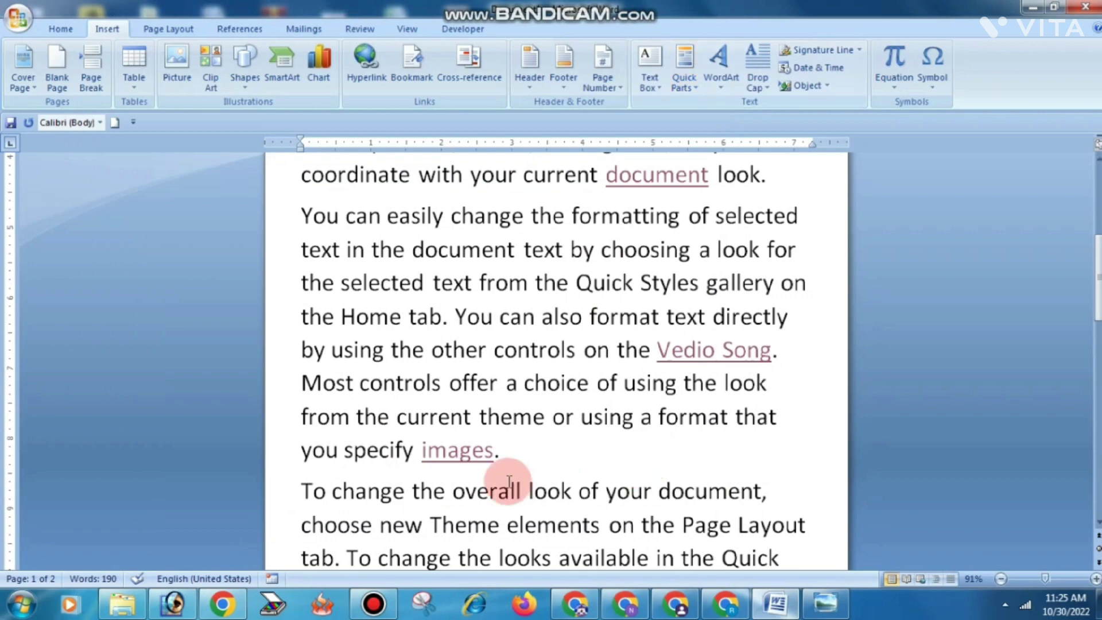
Step: Place the caret after 'images' and scroll through the three linked sample paragraphs
click(505, 454)
scroll(644, 447, down, 2)
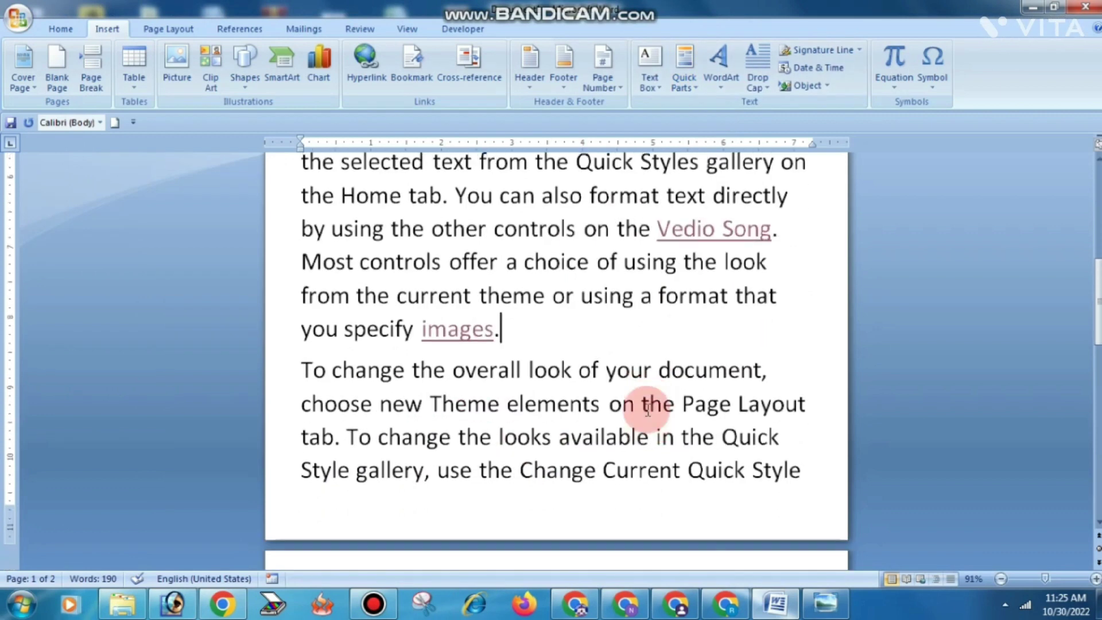
scroll(647, 408, up, 1)
scroll(645, 378, up, 1)
scroll(644, 379, up, 1)
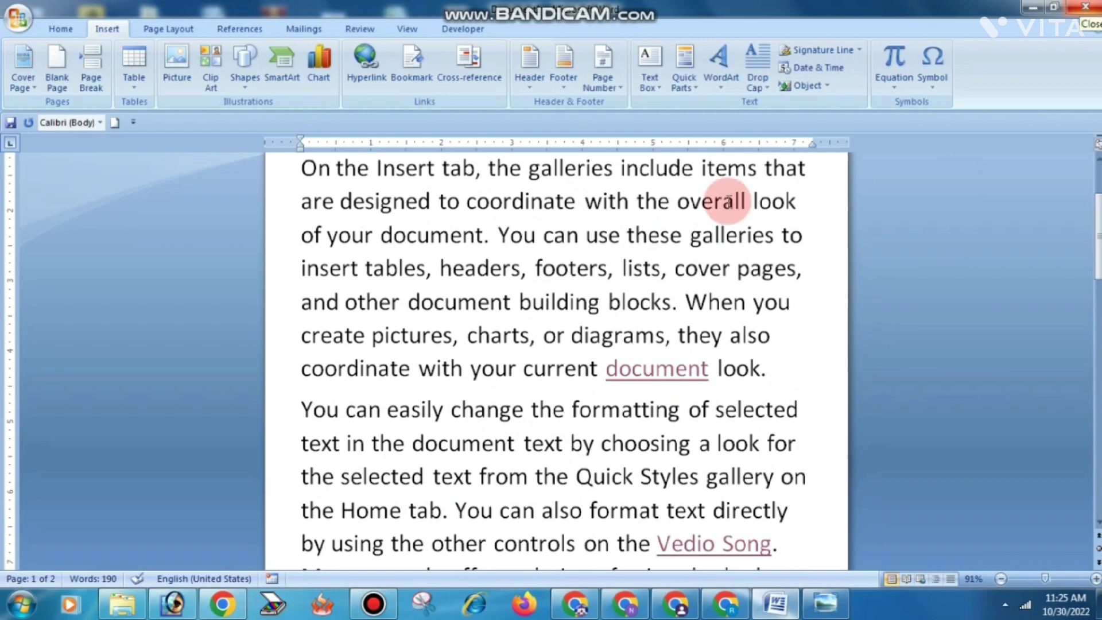
Step: Close the document, declining to save changes, and exit Word 2007
click(1090, 11)
click(563, 348)
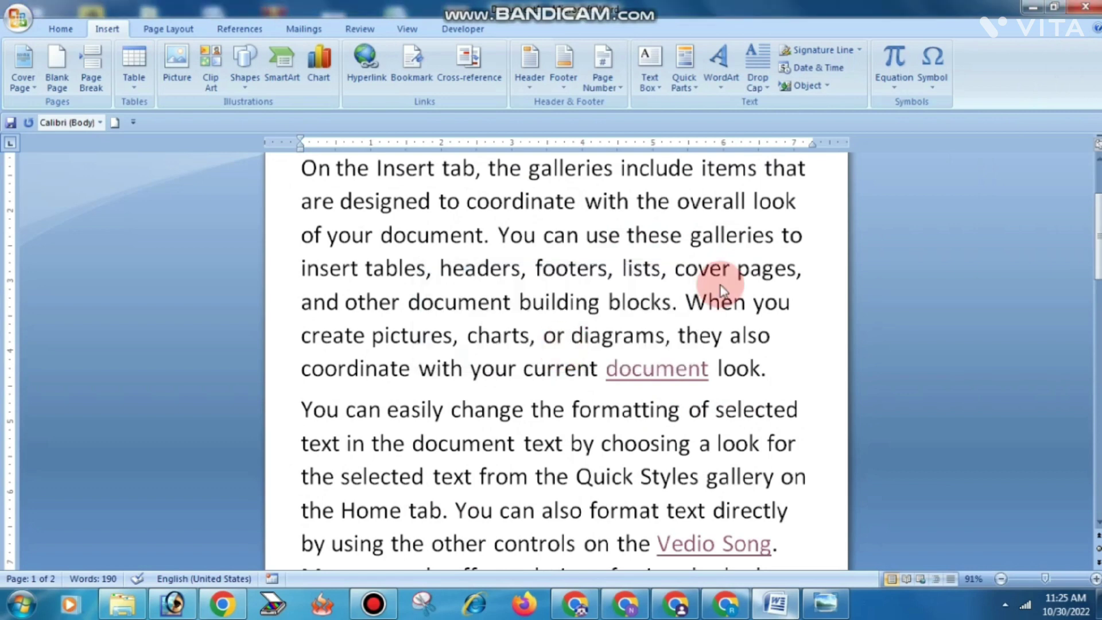
click(1085, 7)
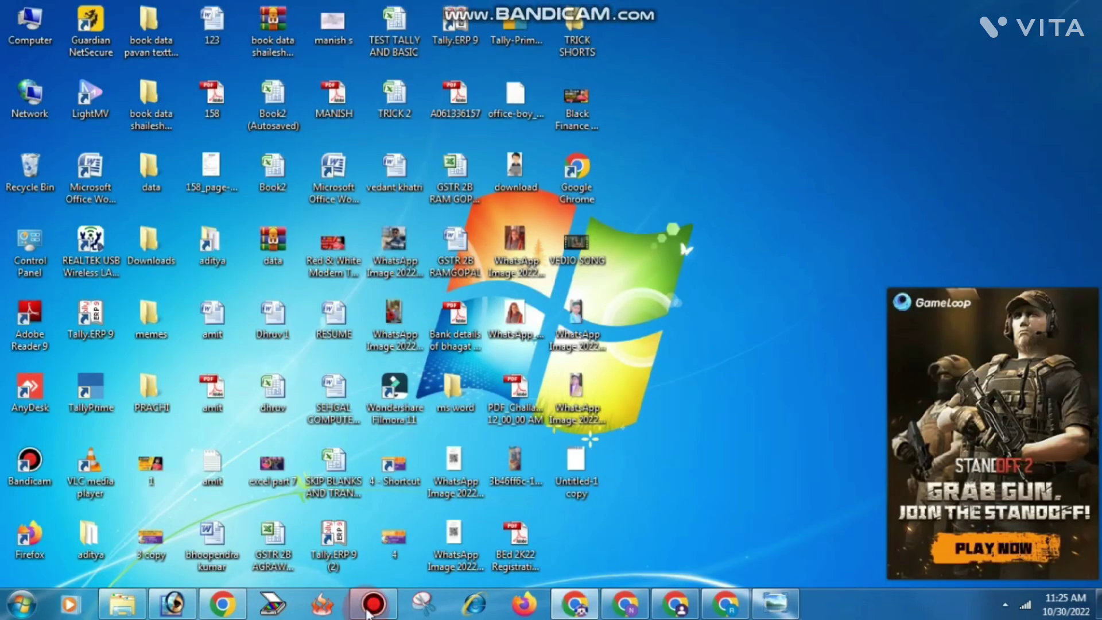